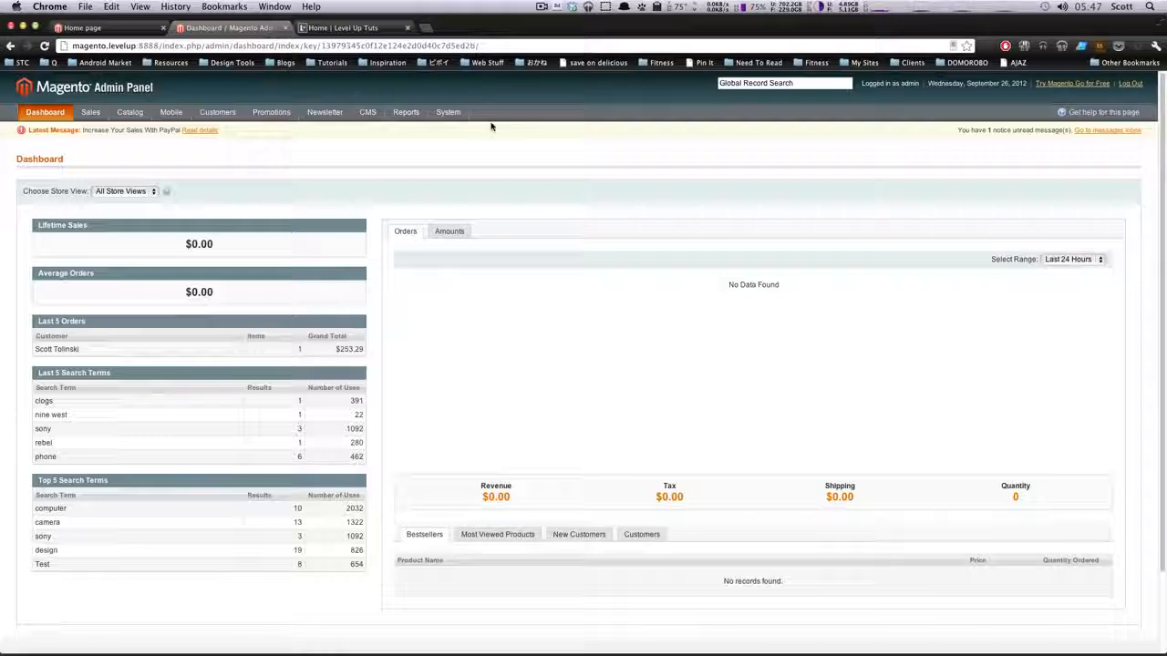
Open the Administrators role from the permission roles and review its resource access and assigned users
mouse_move(453, 116)
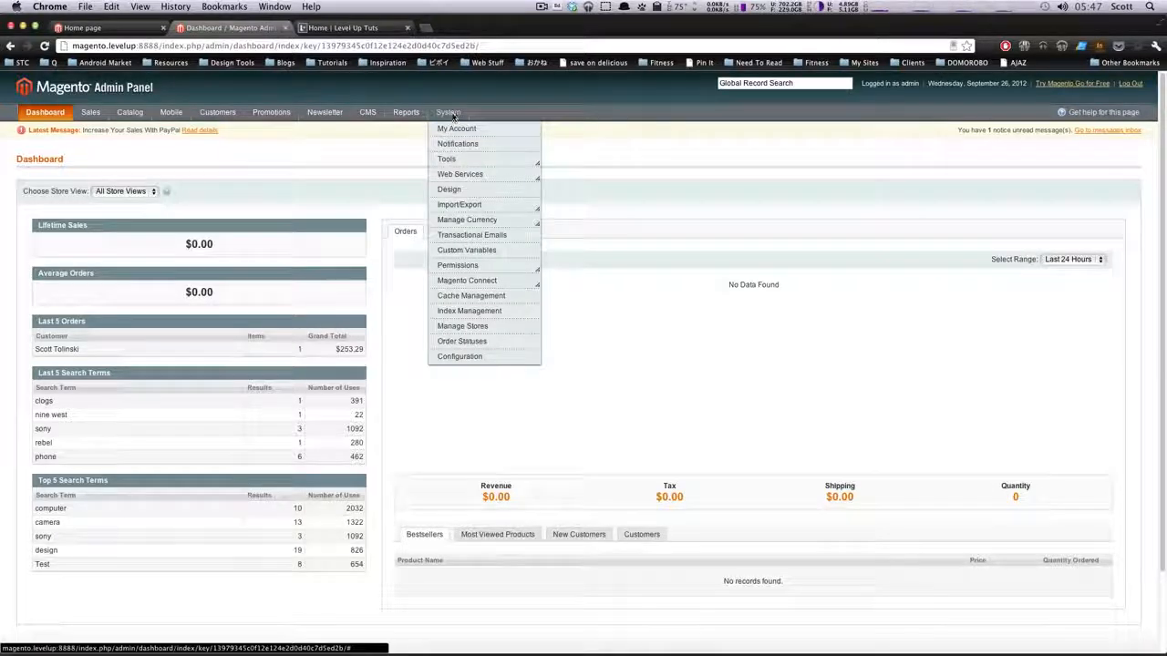
mouse_move(456, 267)
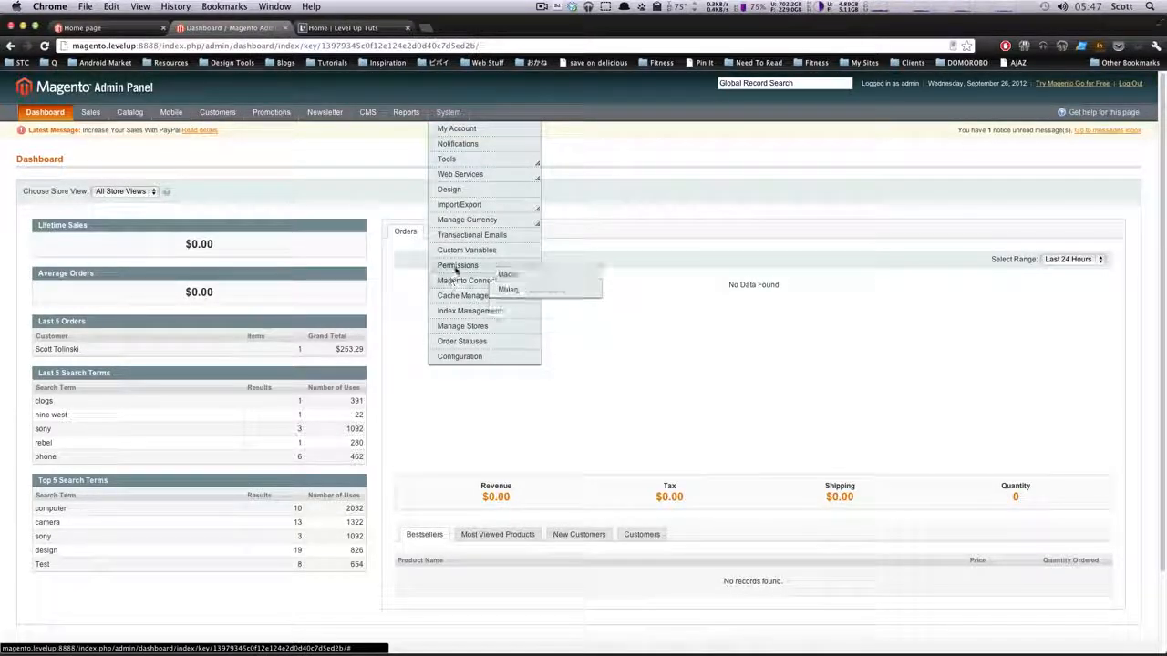
click(523, 290)
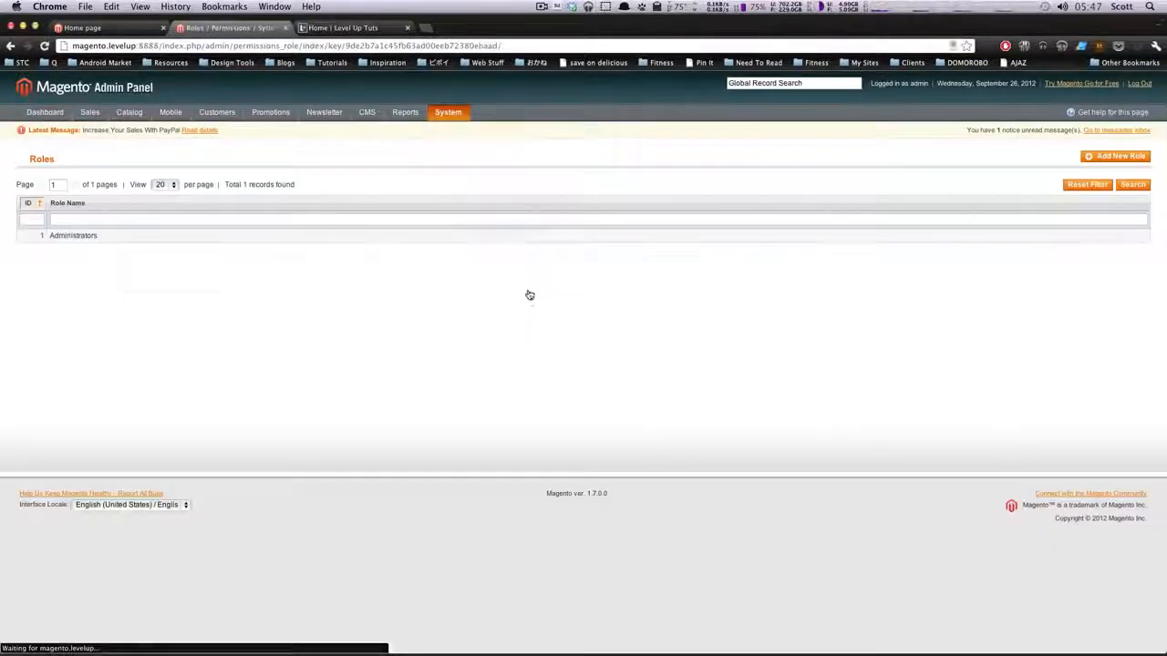
click(105, 238)
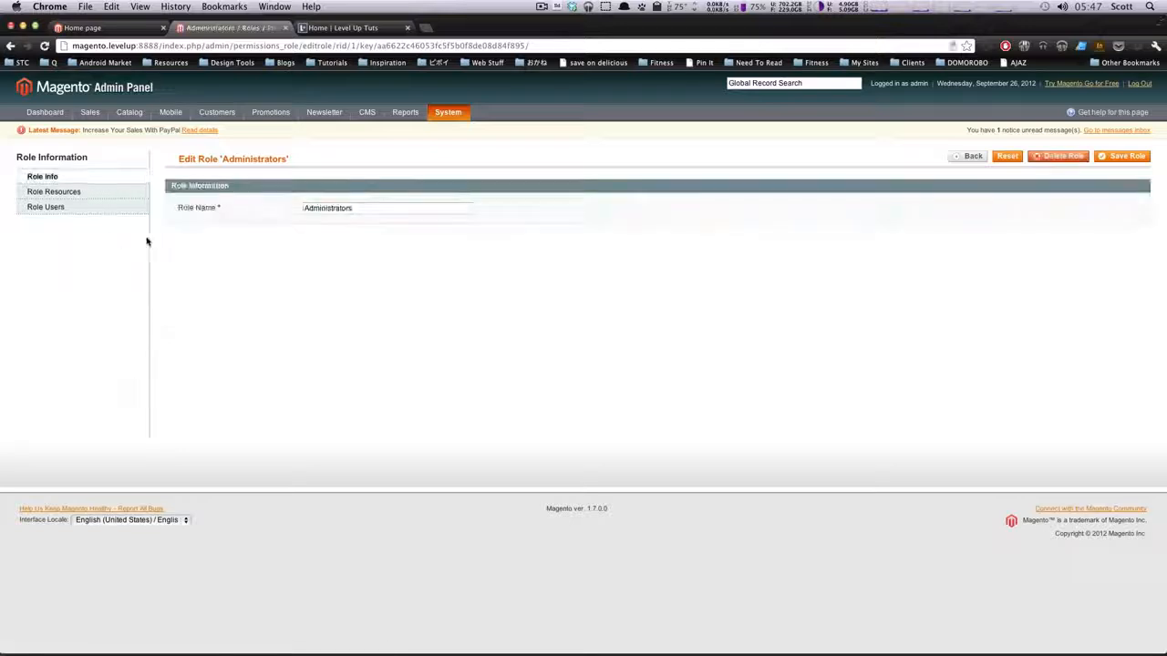
click(129, 197)
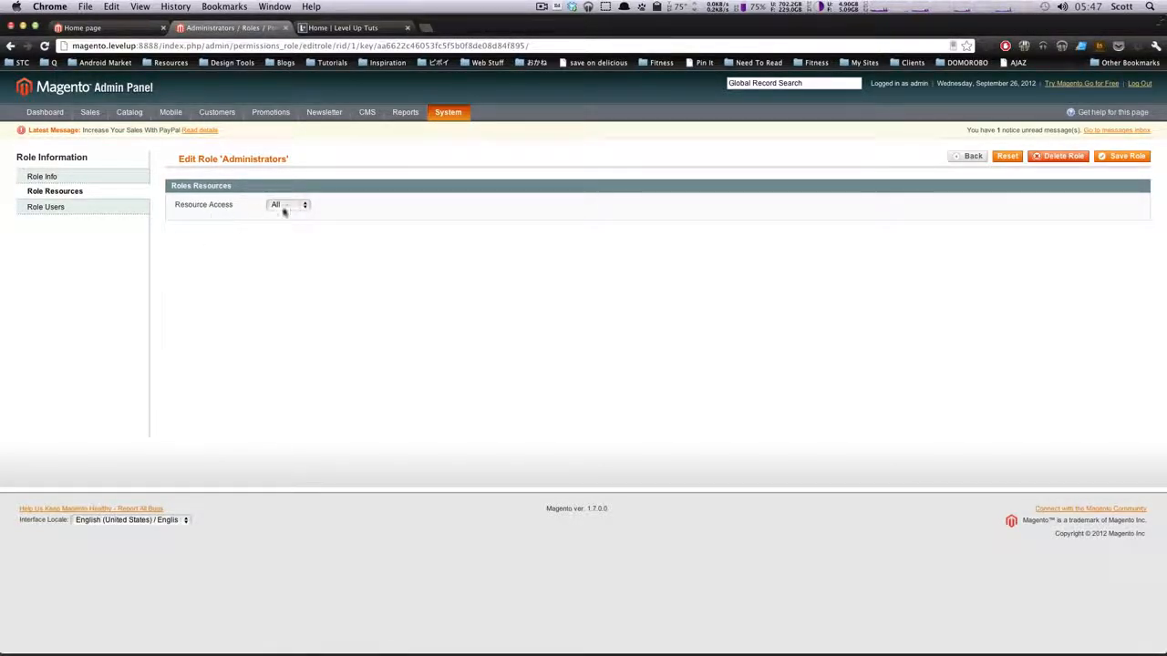
click(92, 209)
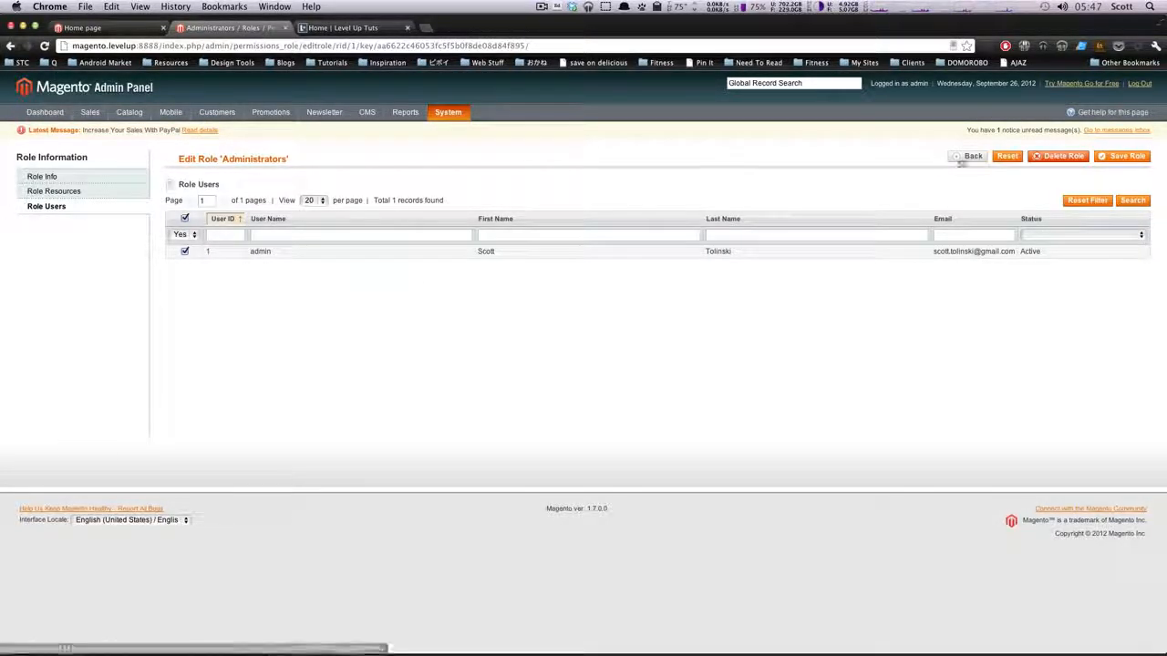
Return to the role list and start a new role named Editor
click(964, 161)
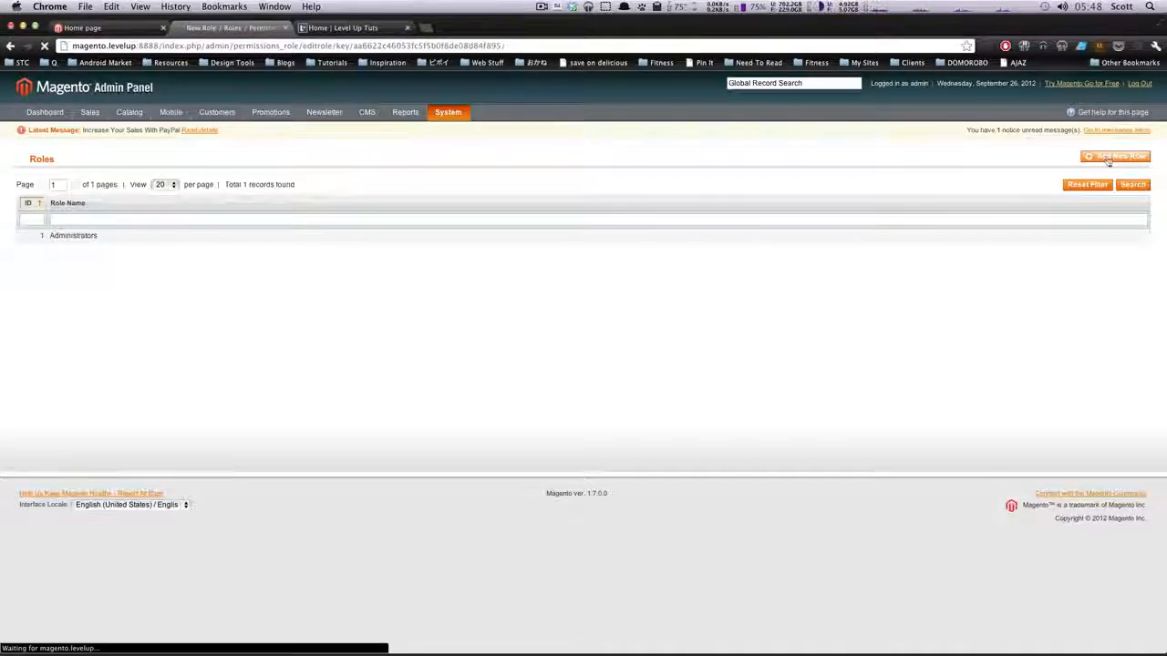
click(328, 207)
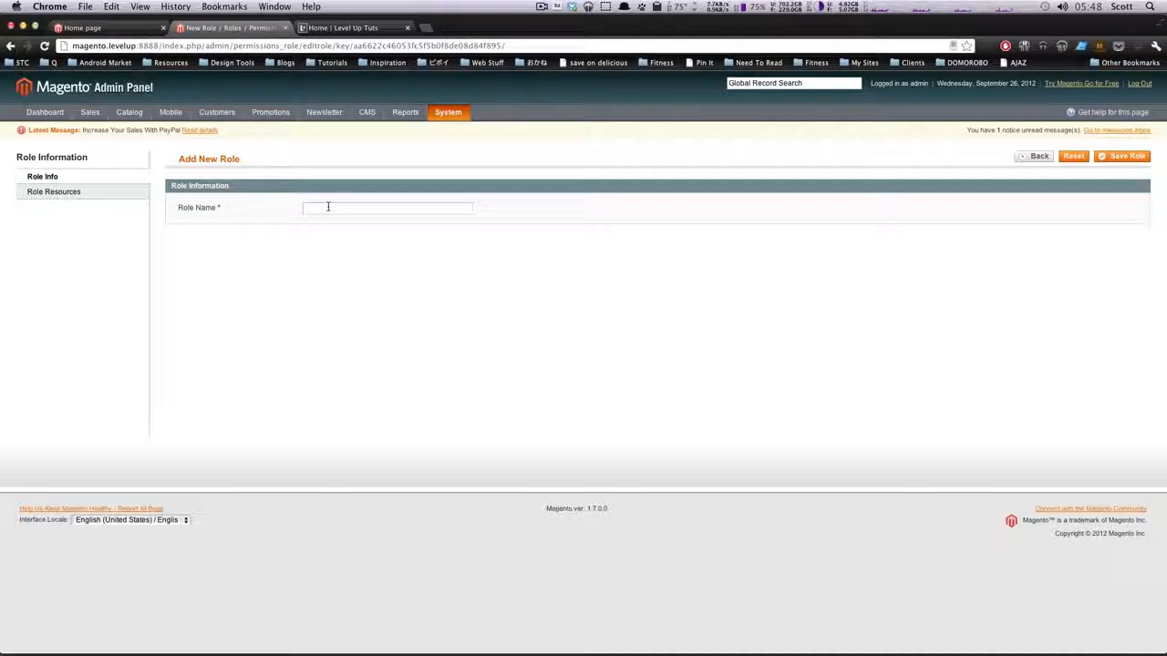
text(Editor)
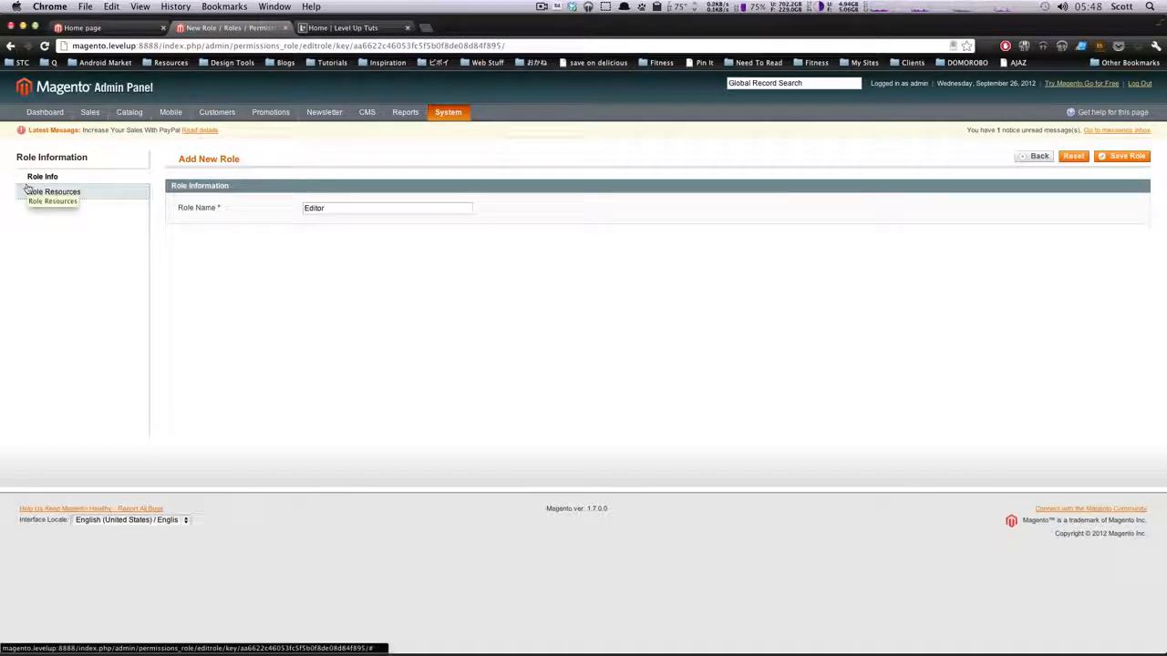
Compare the All and Custom resource access options for the new role, ending on Custom, and look through the full resource tree
click(88, 192)
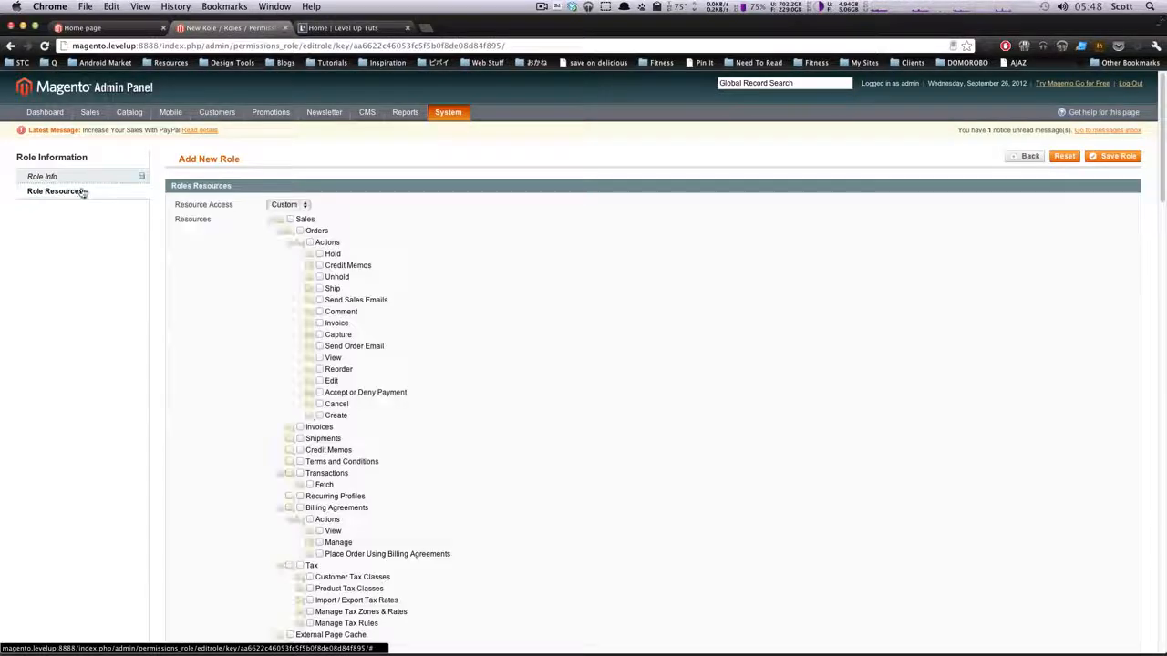
click(286, 204)
click(297, 216)
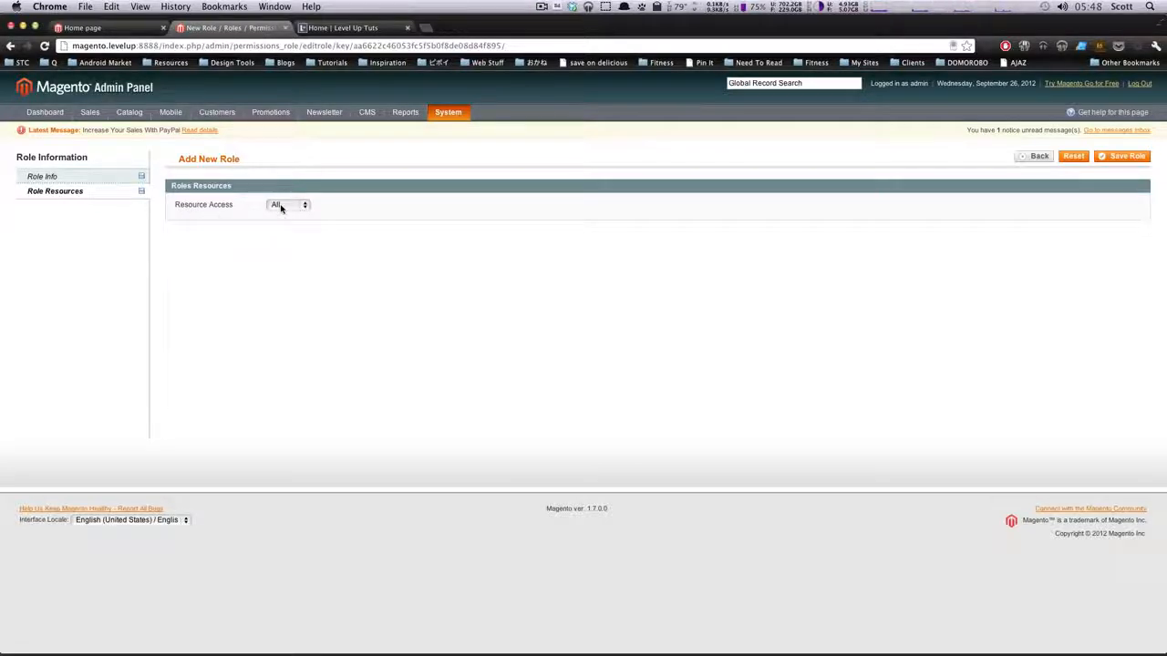
click(281, 208)
click(293, 195)
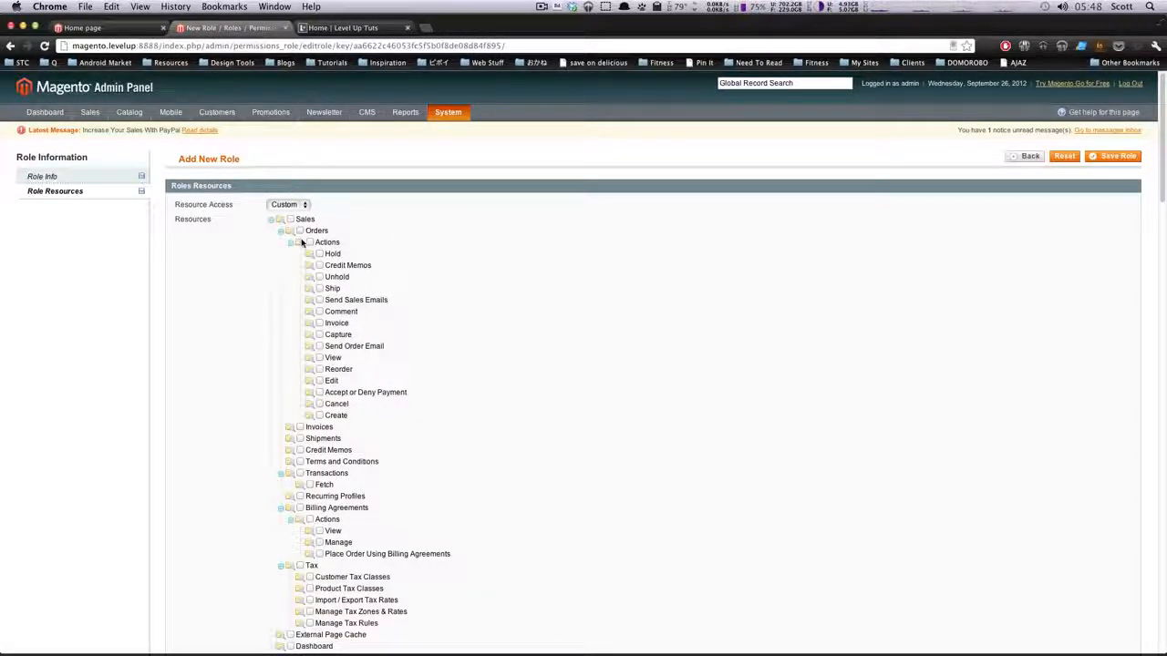
scroll(302, 239, down, 3)
scroll(296, 214, up, 1)
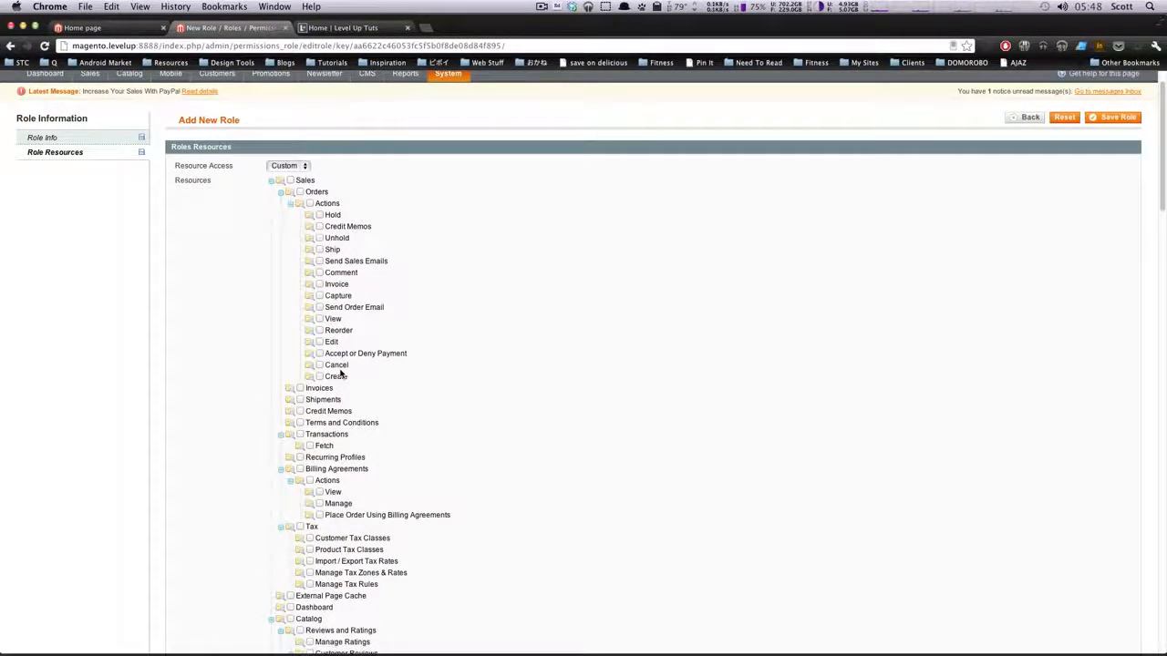
scroll(340, 372, down, 20)
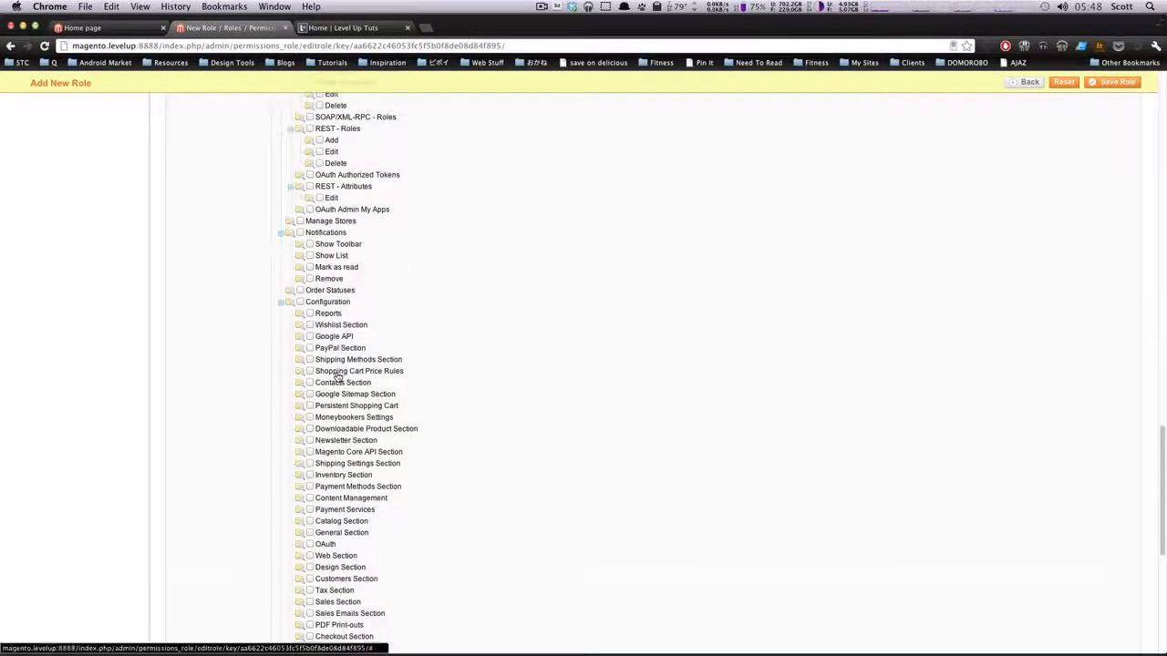
scroll(340, 373, down, 5)
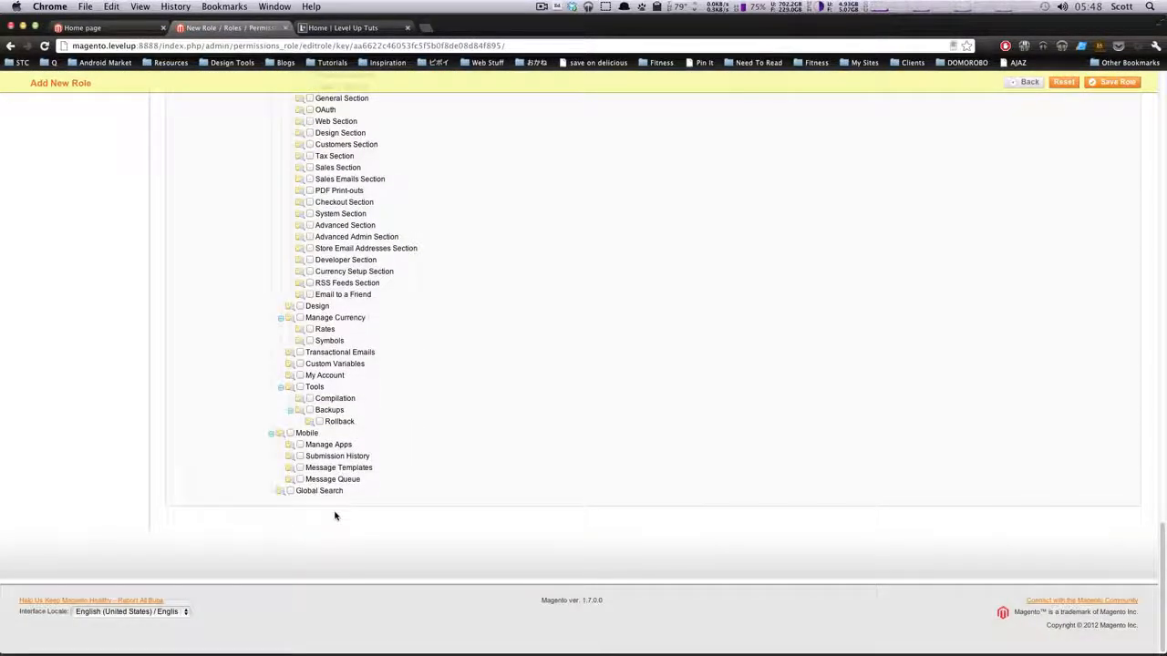
scroll(336, 415, up, 20)
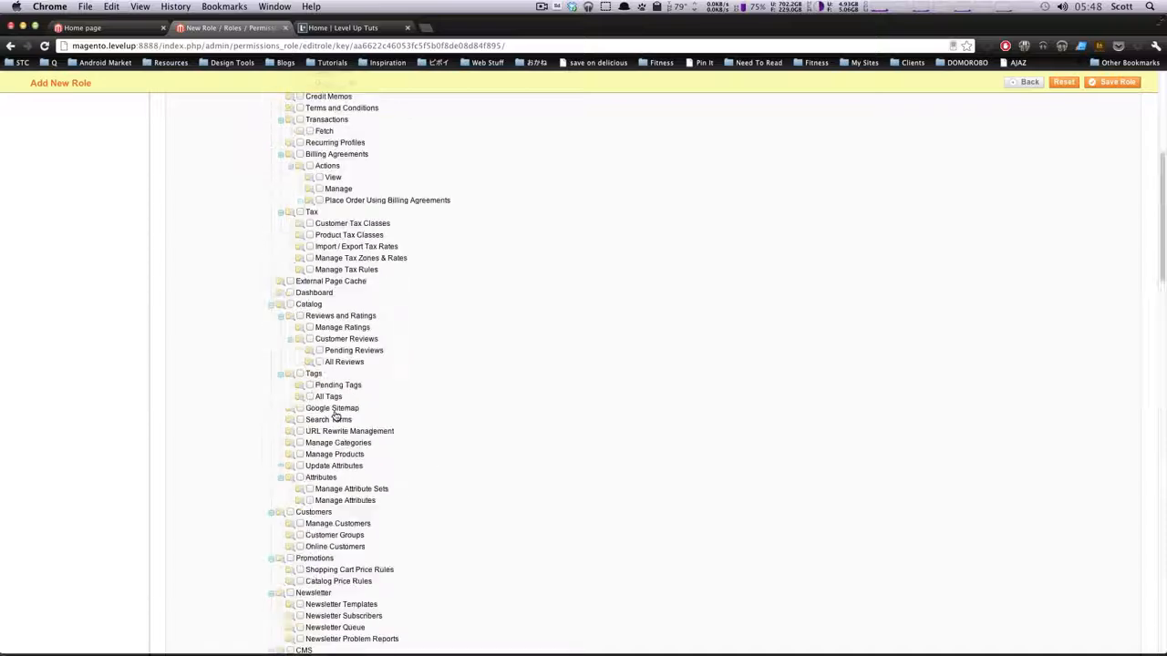
scroll(336, 415, up, 6)
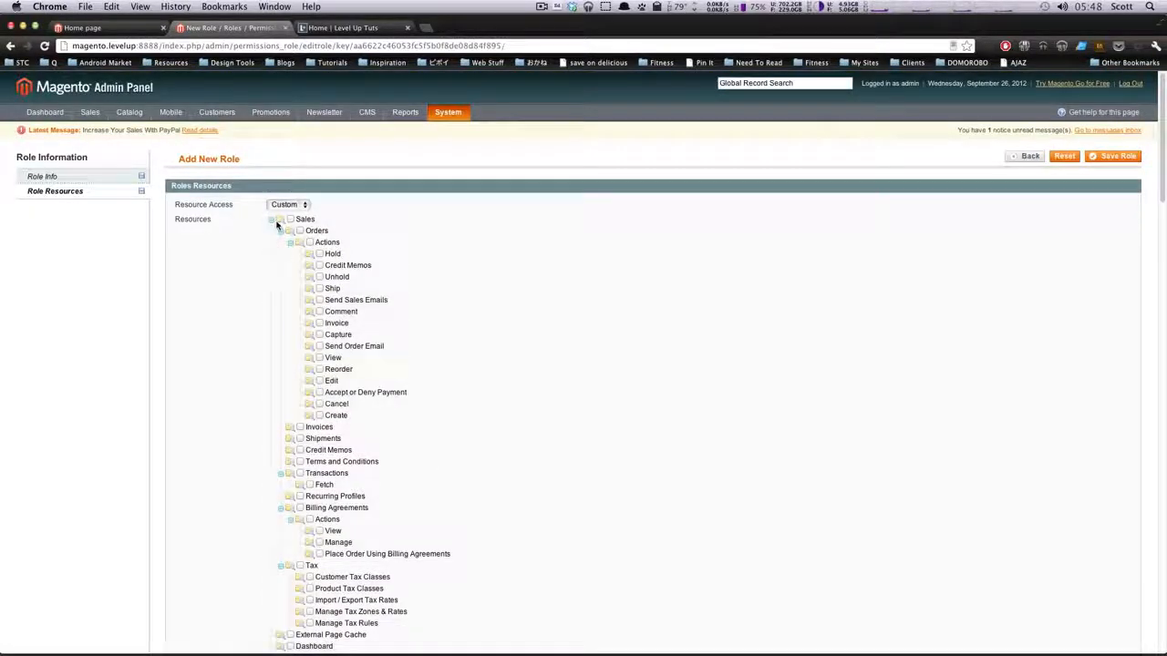
Grant the Editor role the Manage Ratings, Customer Reviews and Tags resources under Catalog
scroll(417, 472, down, 3)
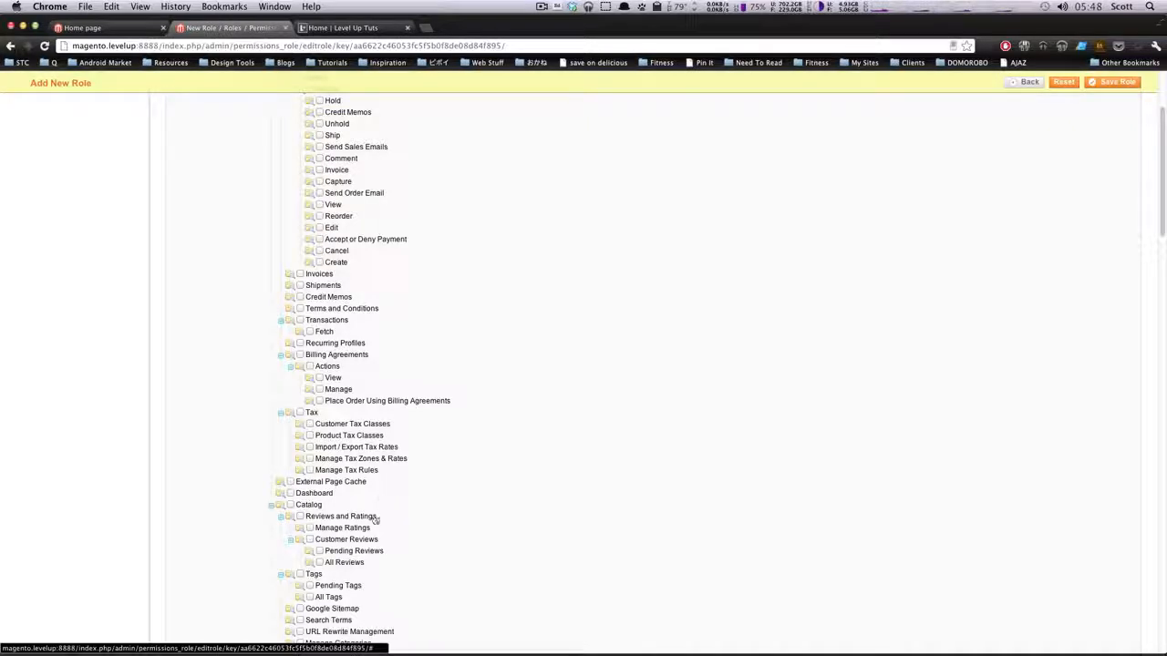
click(310, 528)
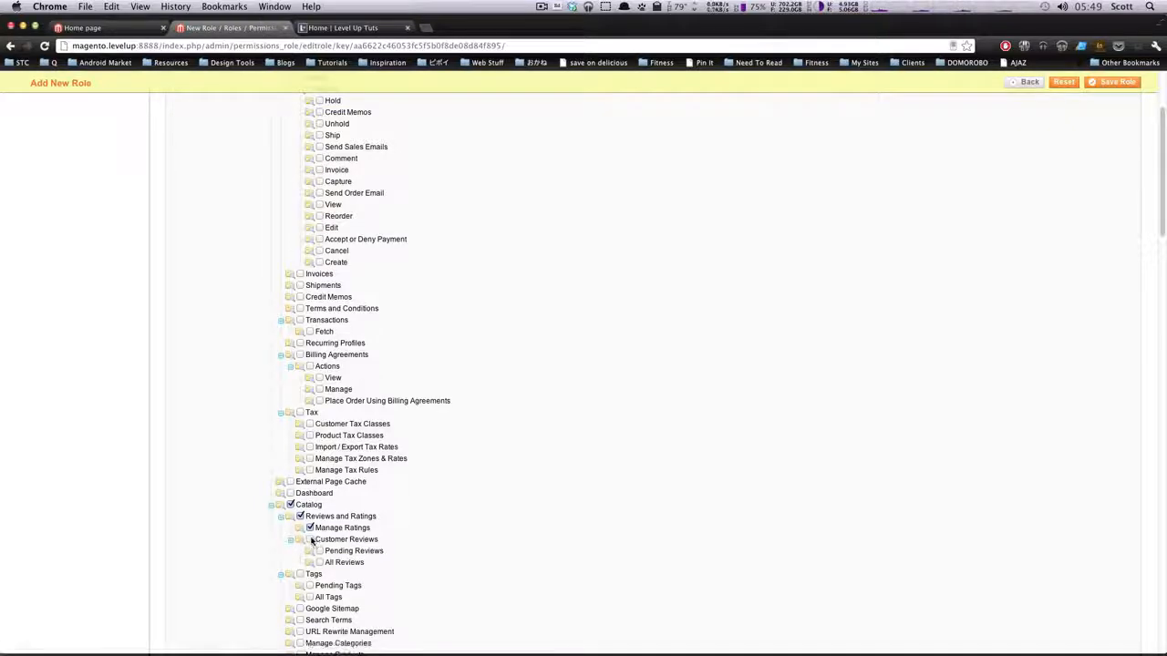
click(311, 540)
scroll(530, 551, down, 3)
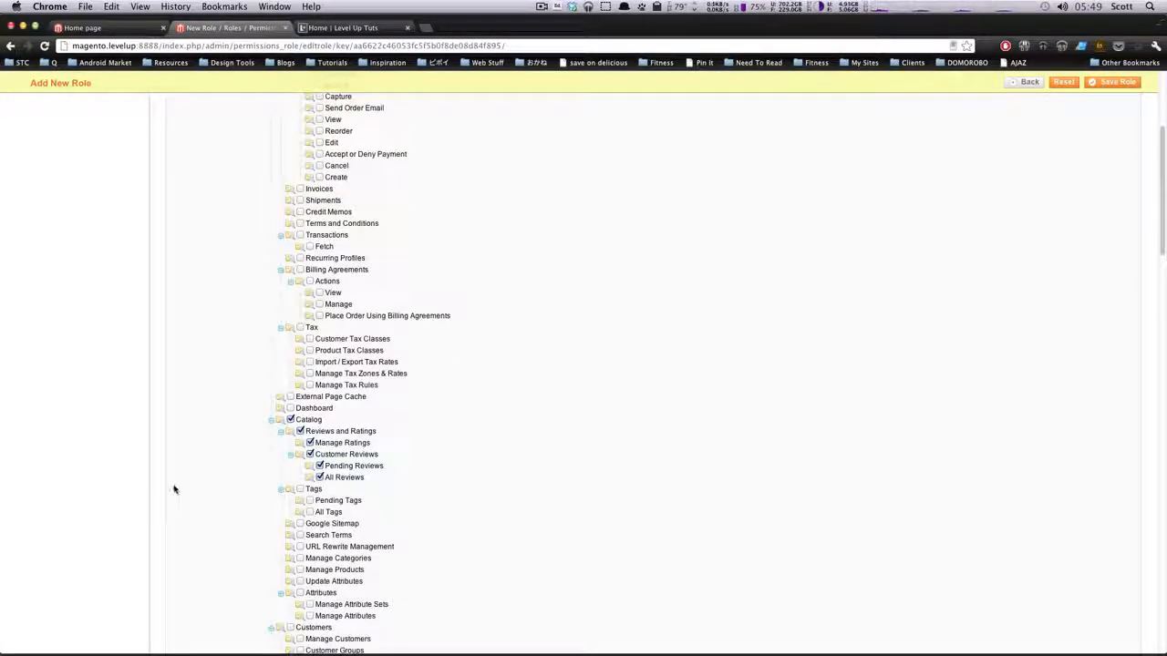
click(301, 489)
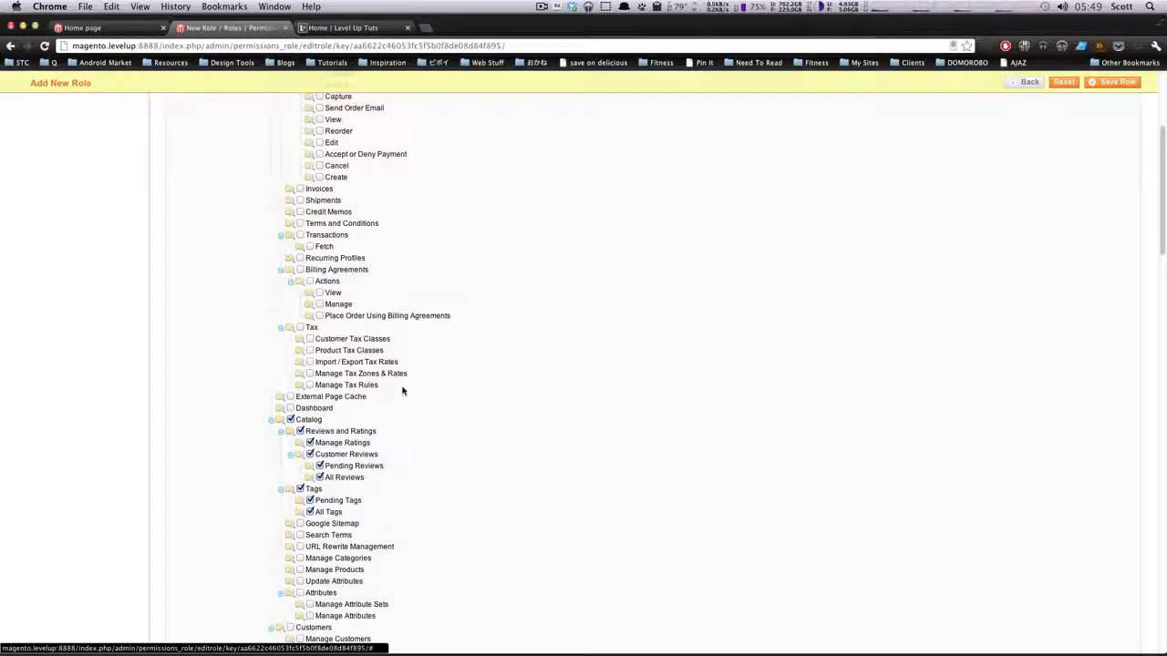
Grant the Editor role all Newsletter and CMS resources
scroll(420, 385, down, 5)
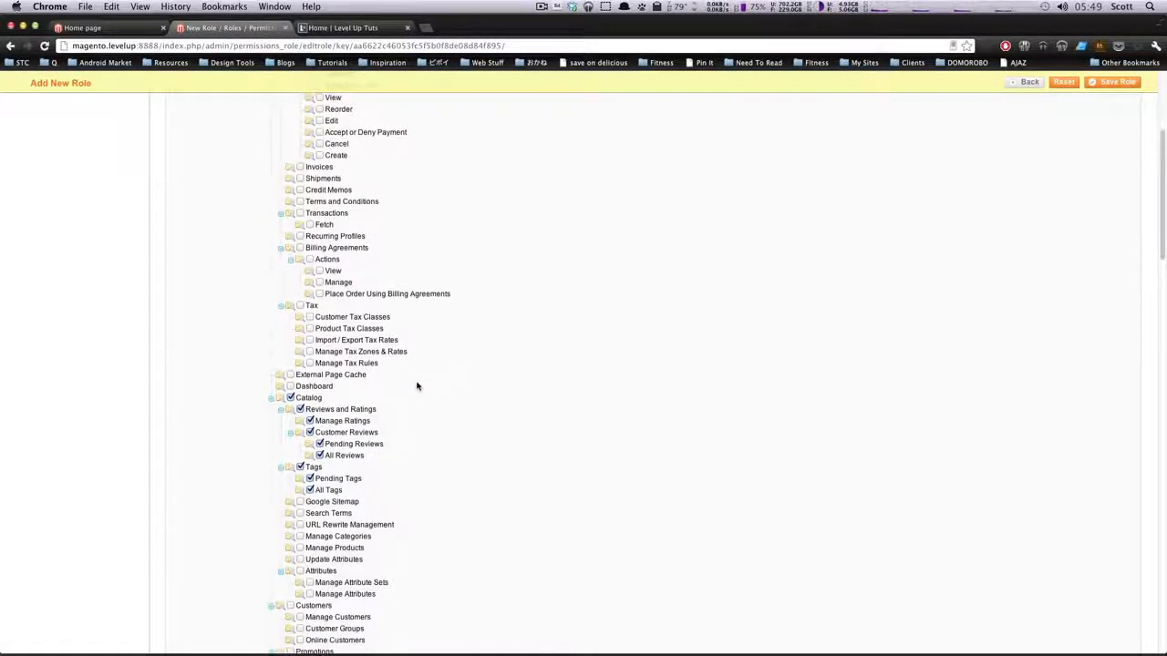
scroll(421, 379, down, 3)
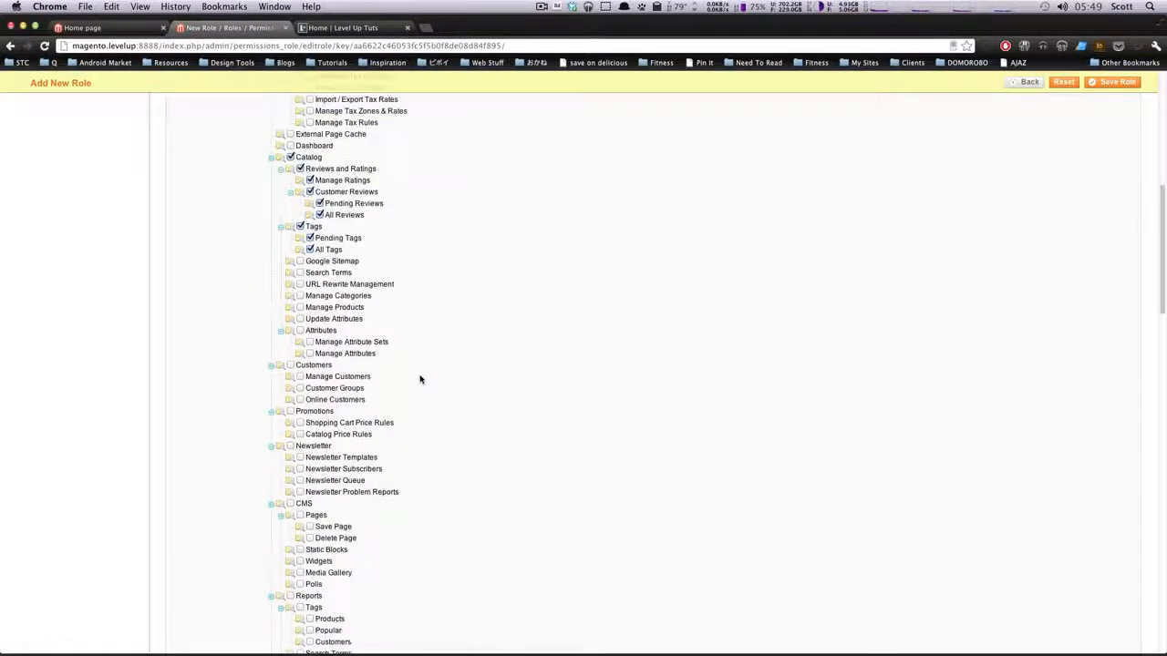
click(291, 446)
scroll(293, 460, down, 3)
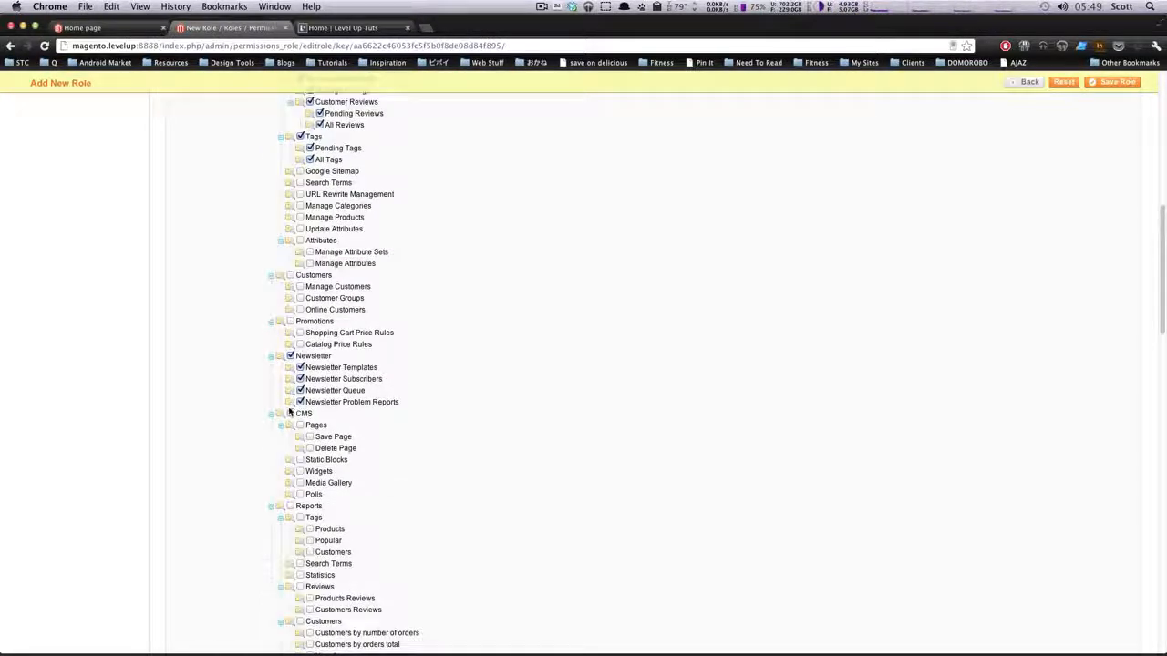
click(290, 414)
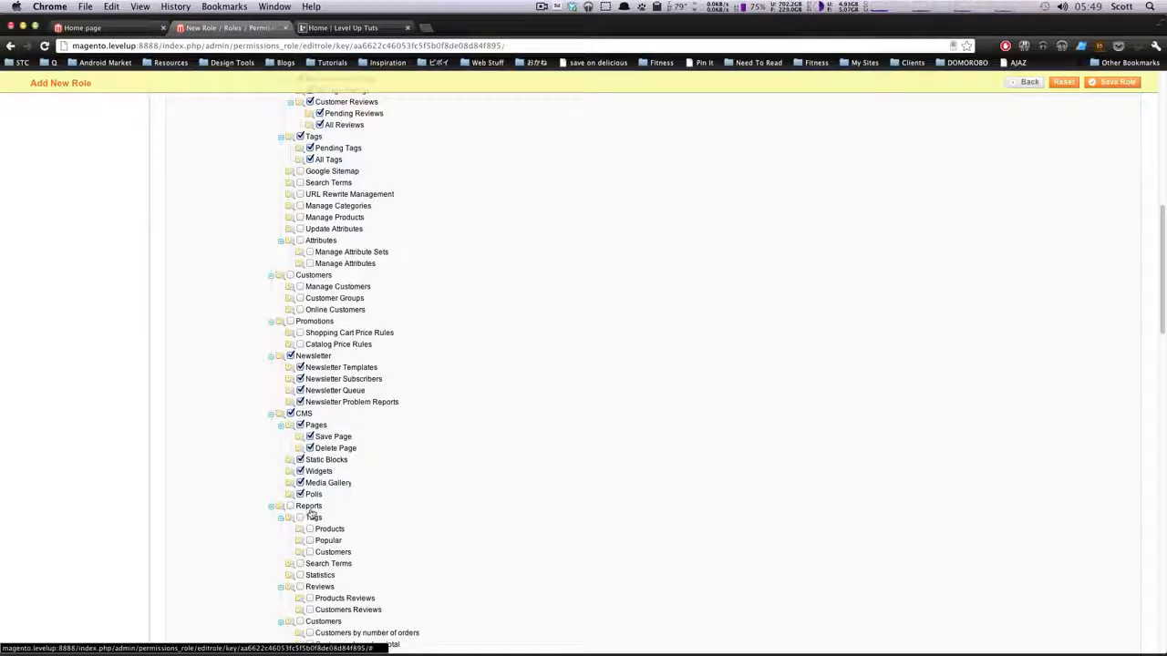
Collapse the Import/Export, Permissions and Magento Connect branches under System in the resource tree
scroll(355, 443, down, 4)
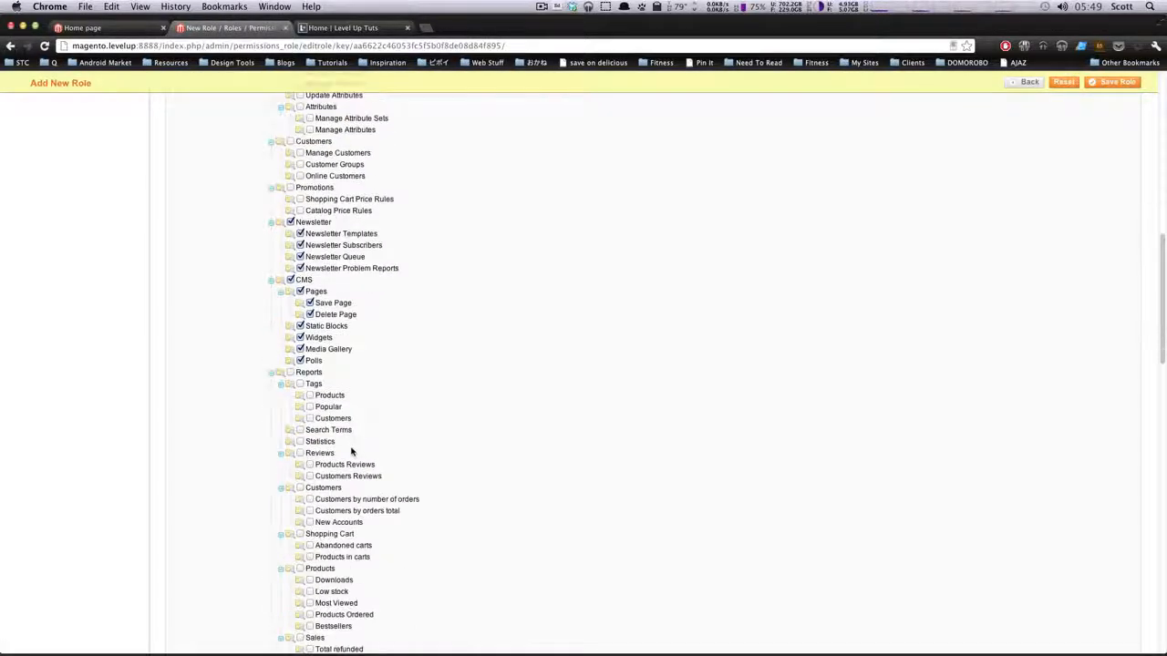
scroll(369, 486, down, 6)
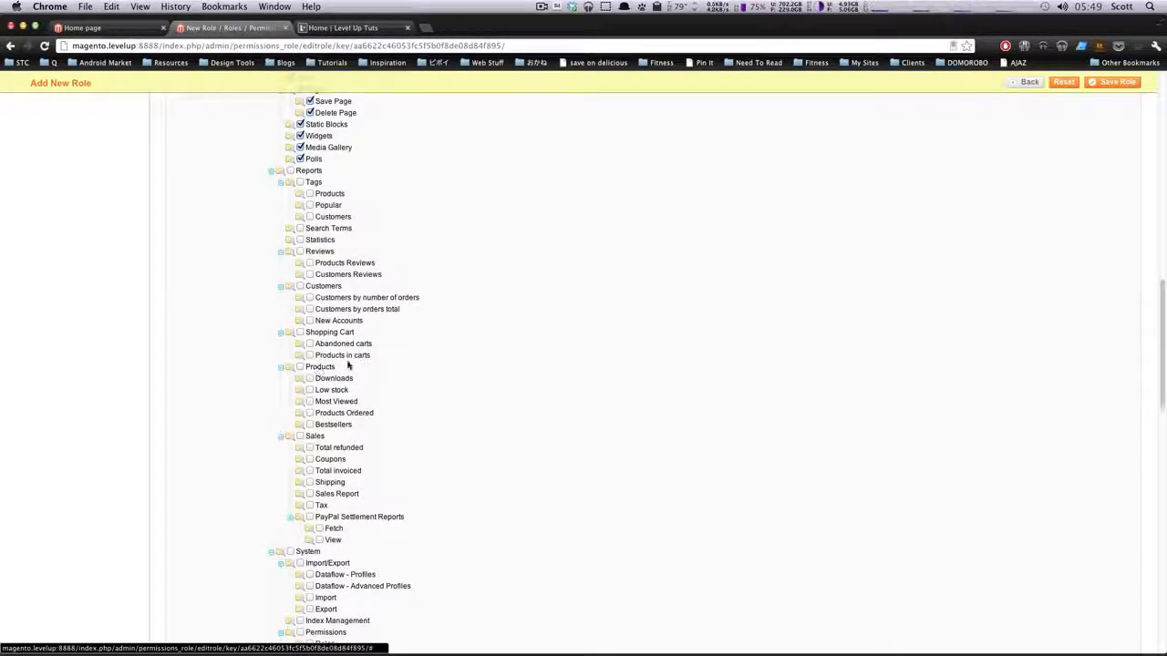
scroll(338, 381, down, 3)
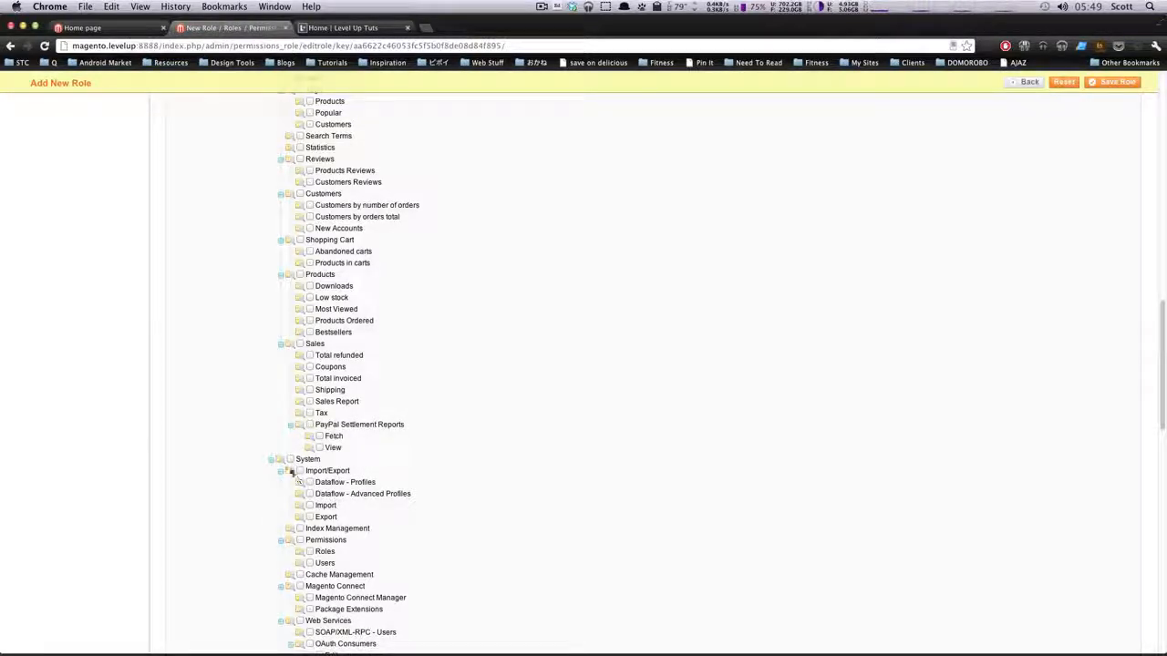
click(280, 471)
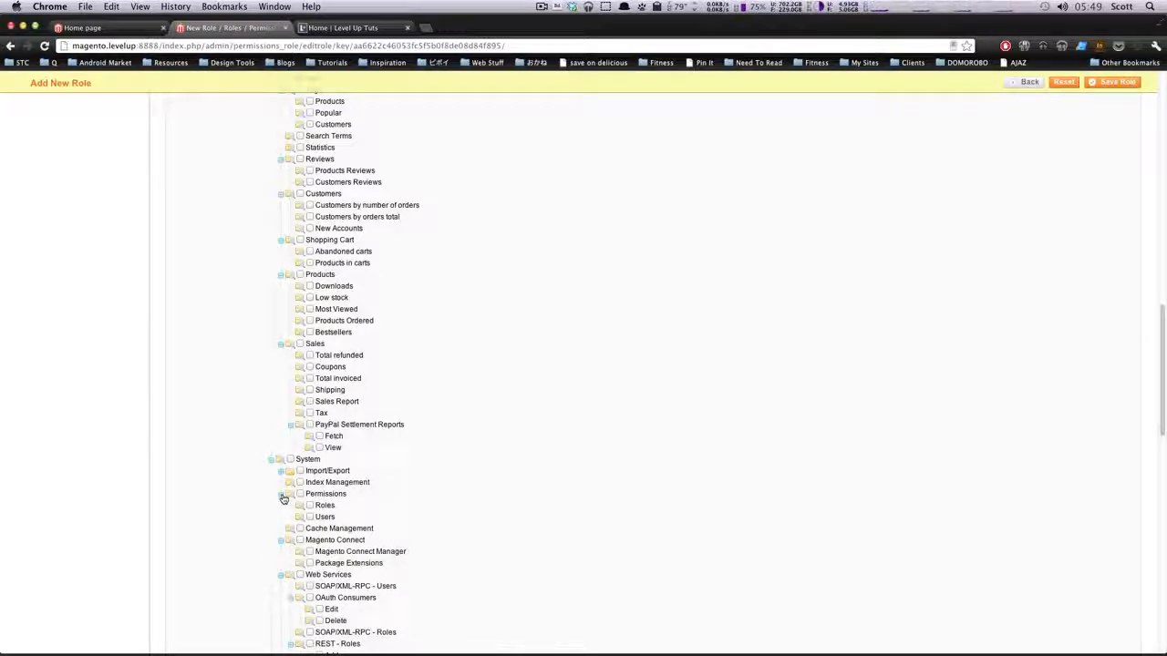
click(282, 495)
click(281, 518)
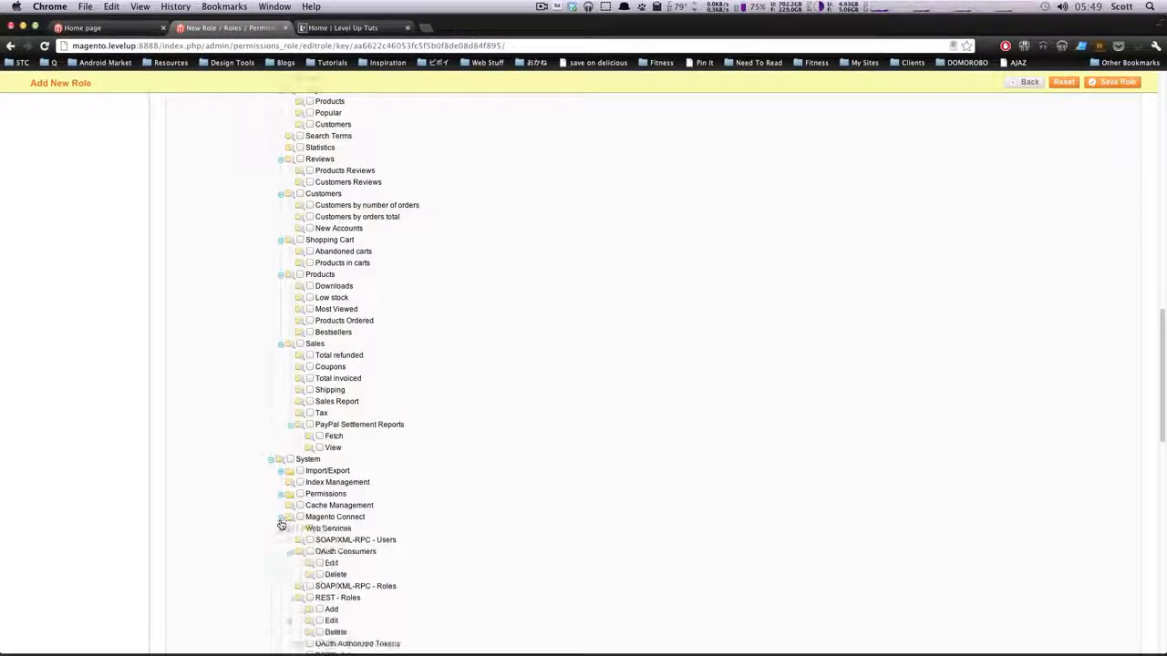
Collapse the Web Services, Notifications and Configuration branches under System, as well as the Mobile branch
scroll(281, 522, down, 1)
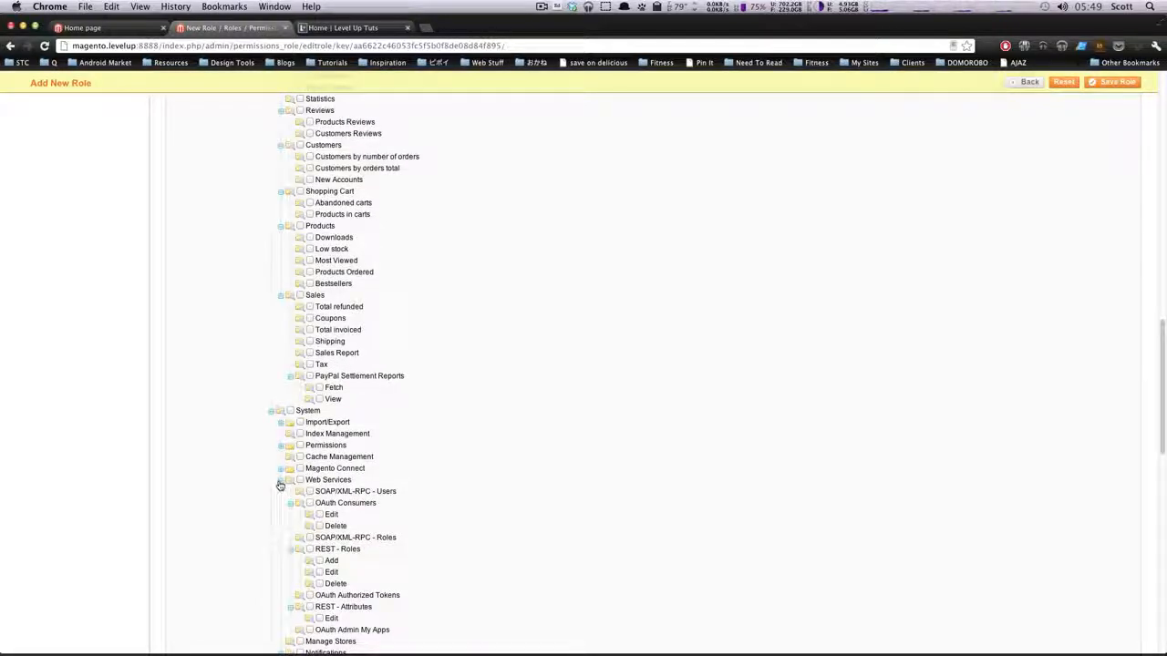
click(280, 482)
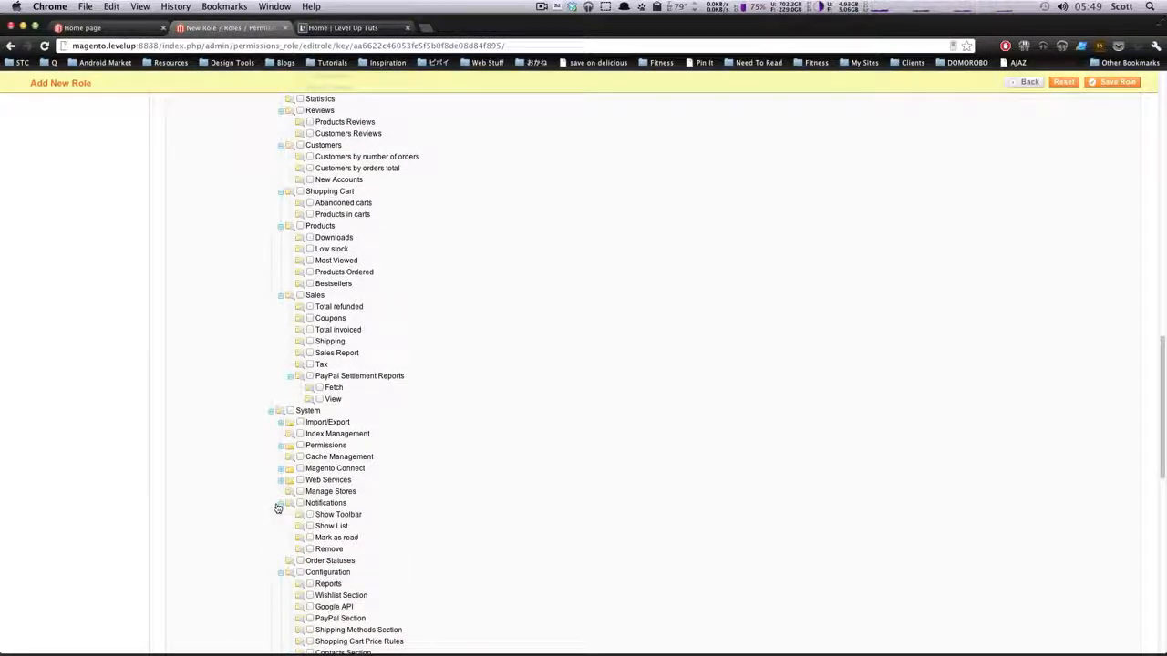
click(281, 504)
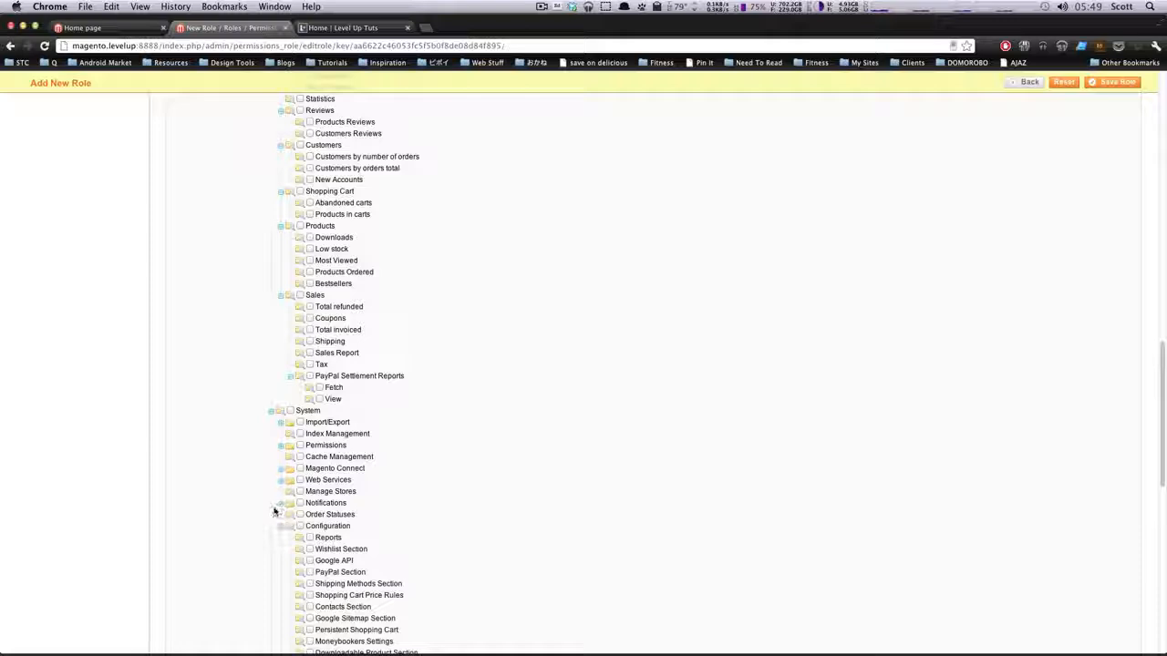
scroll(273, 510, down, 3)
click(281, 408)
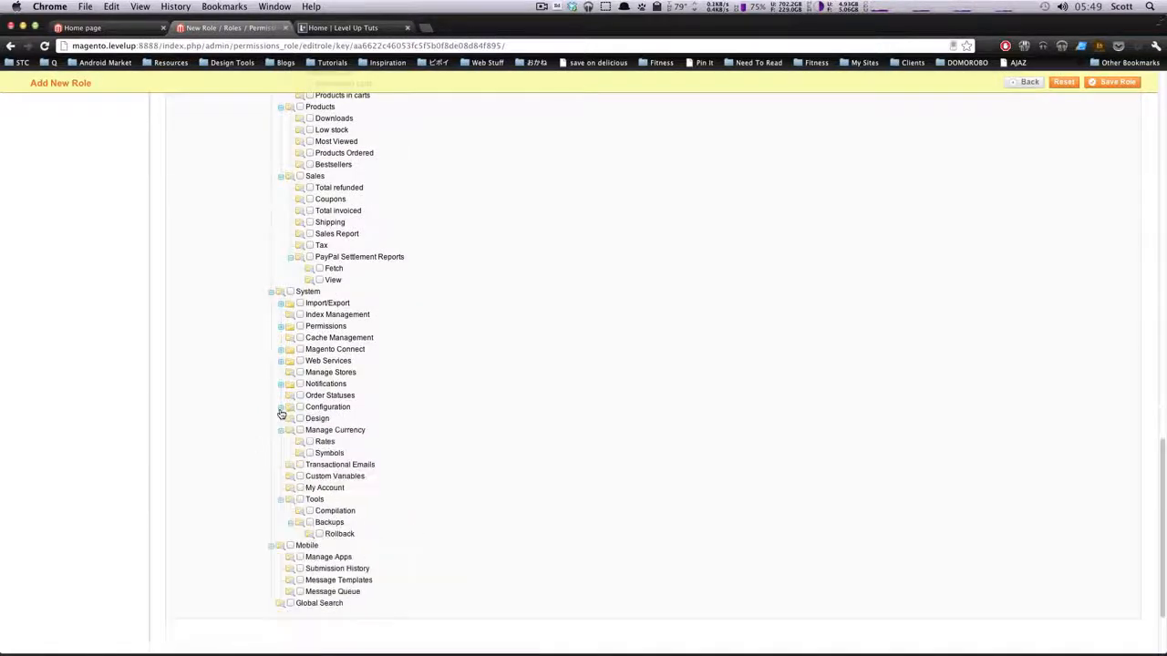
click(271, 546)
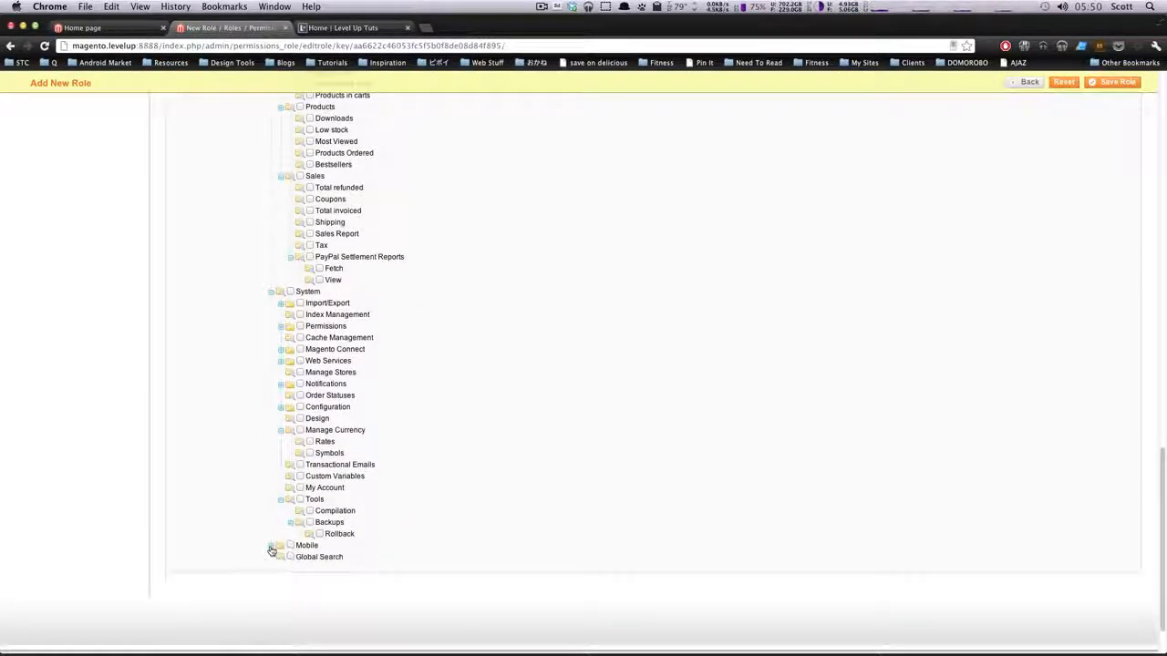
Collapse the System branch and grant the Editor role all Orders resources plus Invoices and Shipments under Sales
click(272, 292)
scroll(364, 455, up, 2)
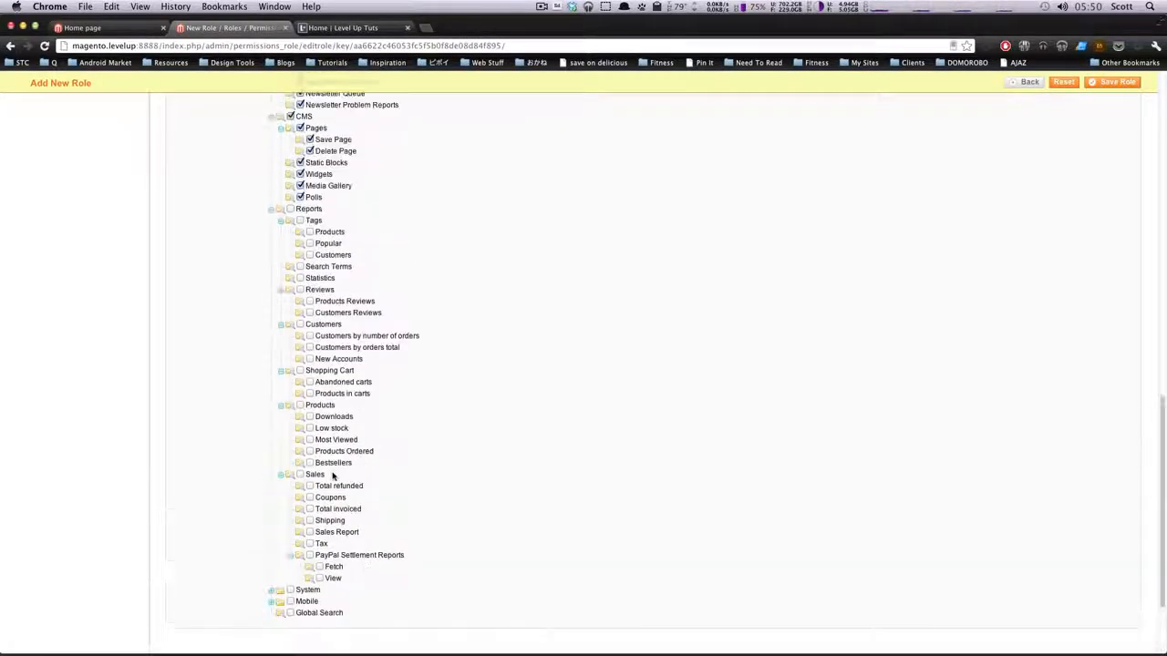
scroll(313, 485, up, 5)
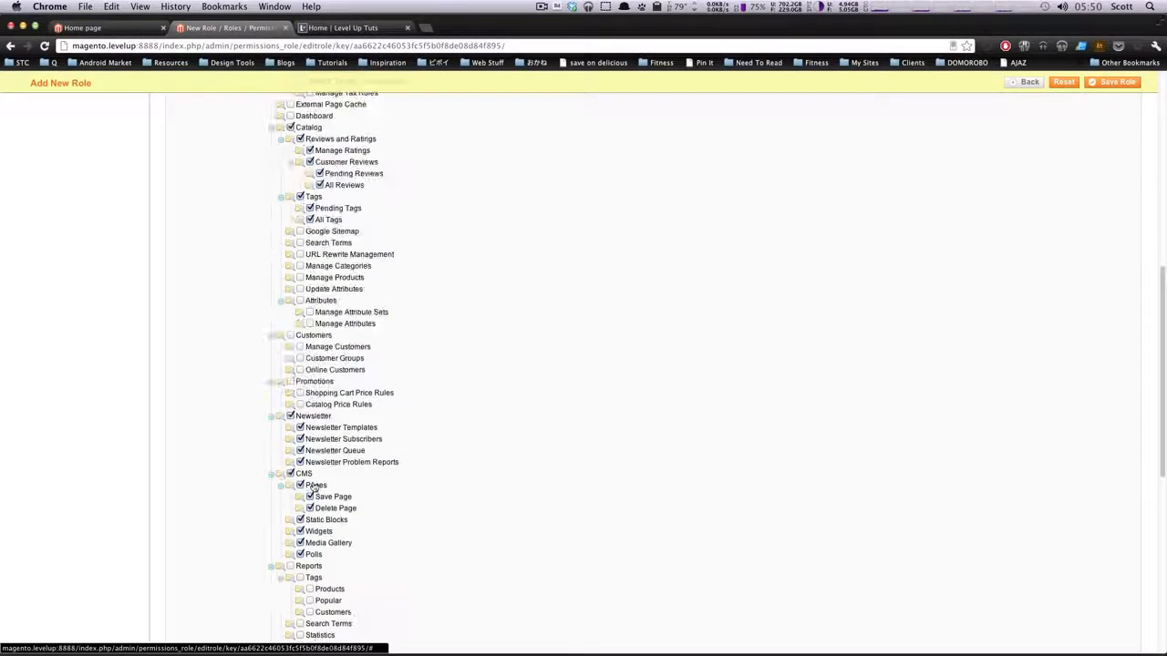
scroll(313, 485, up, 8)
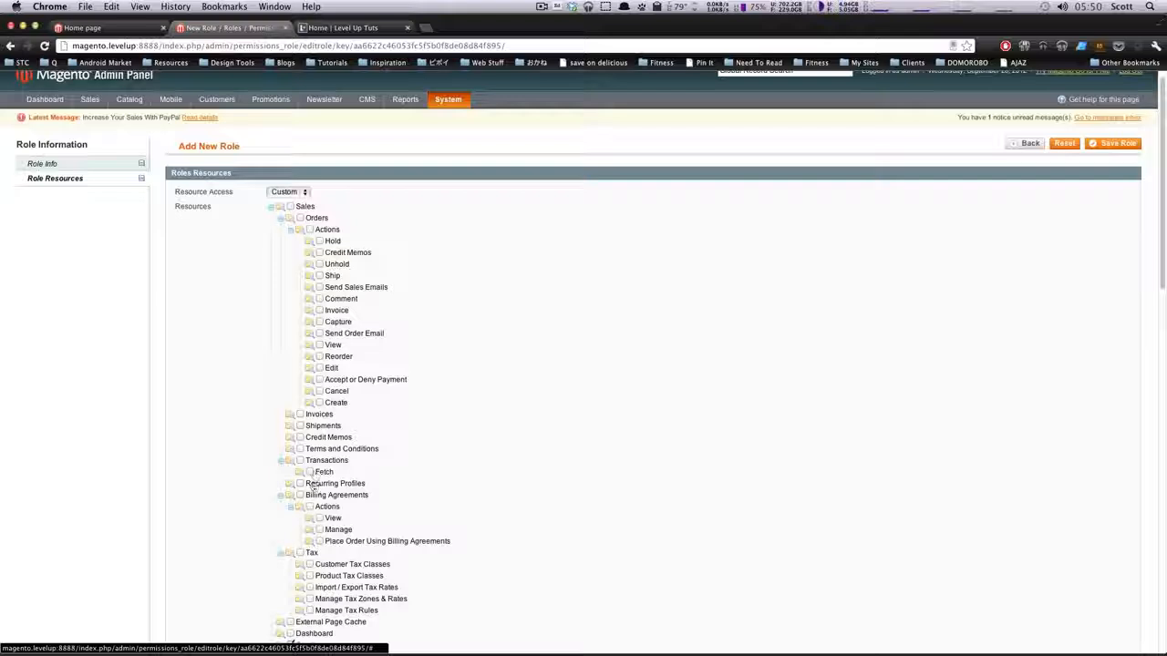
click(299, 219)
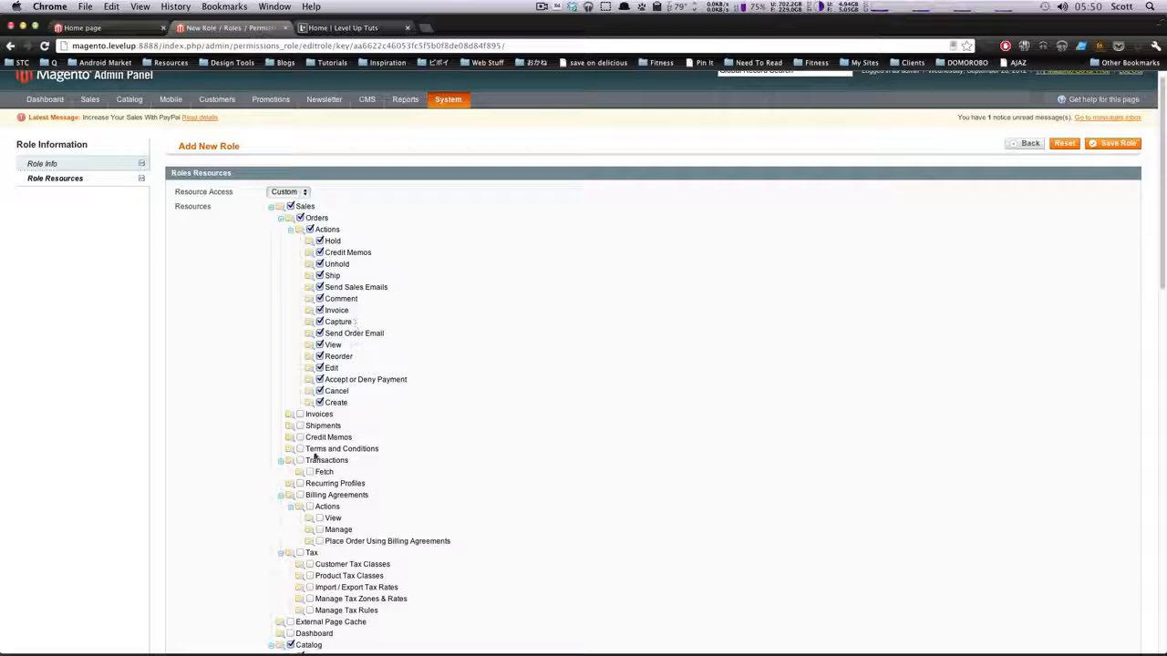
click(300, 415)
click(300, 426)
Grant the Editor role all Customers resources and save the role
scroll(290, 464, down, 1)
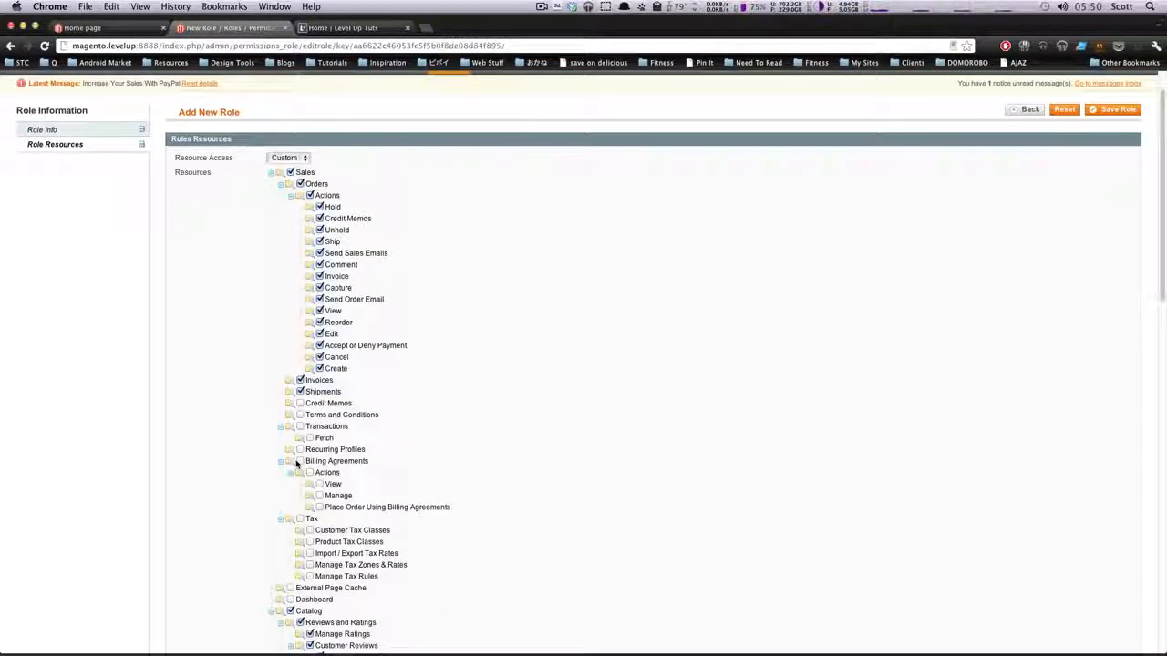
scroll(295, 464, down, 3)
scroll(304, 444, down, 5)
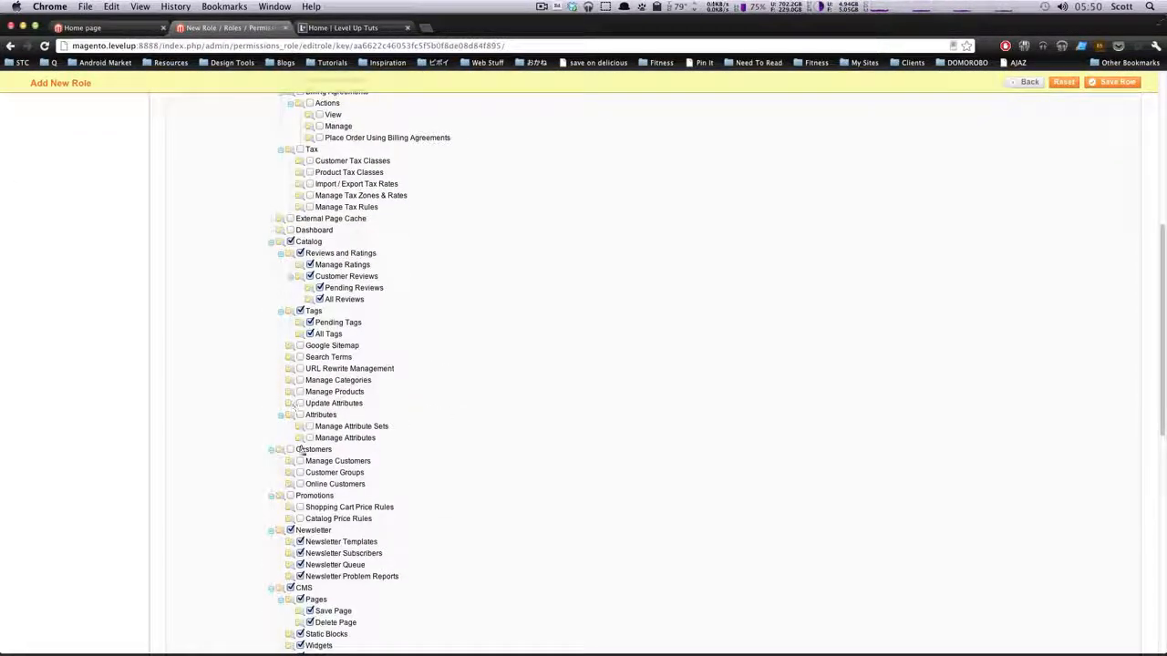
click(290, 450)
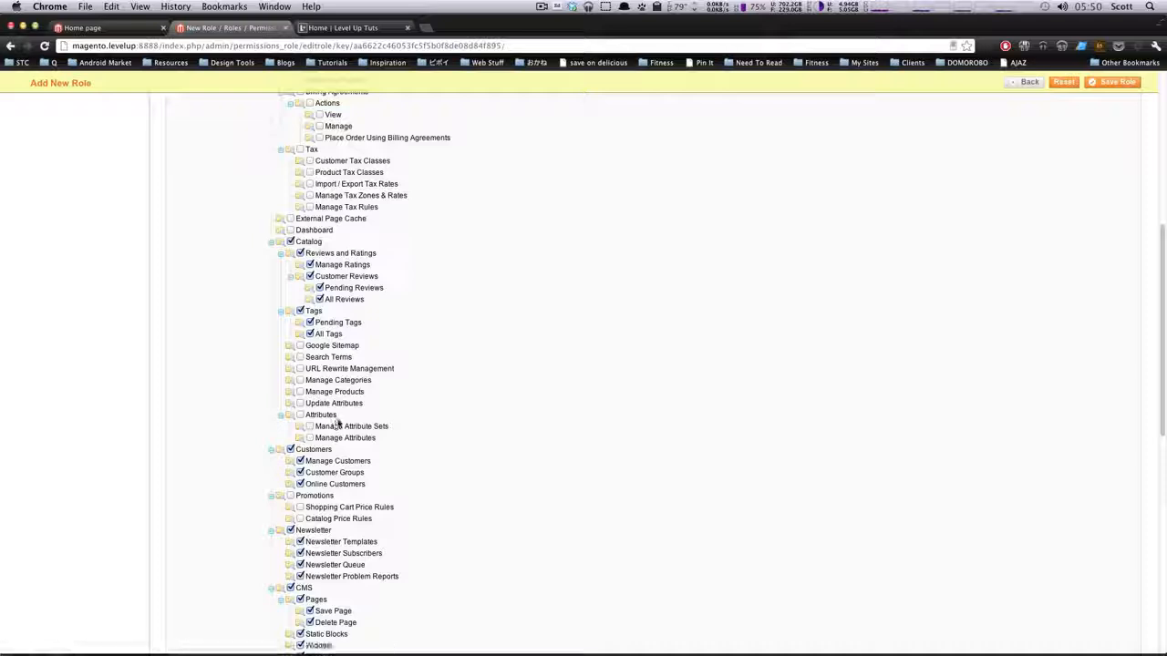
scroll(337, 421, up, 8)
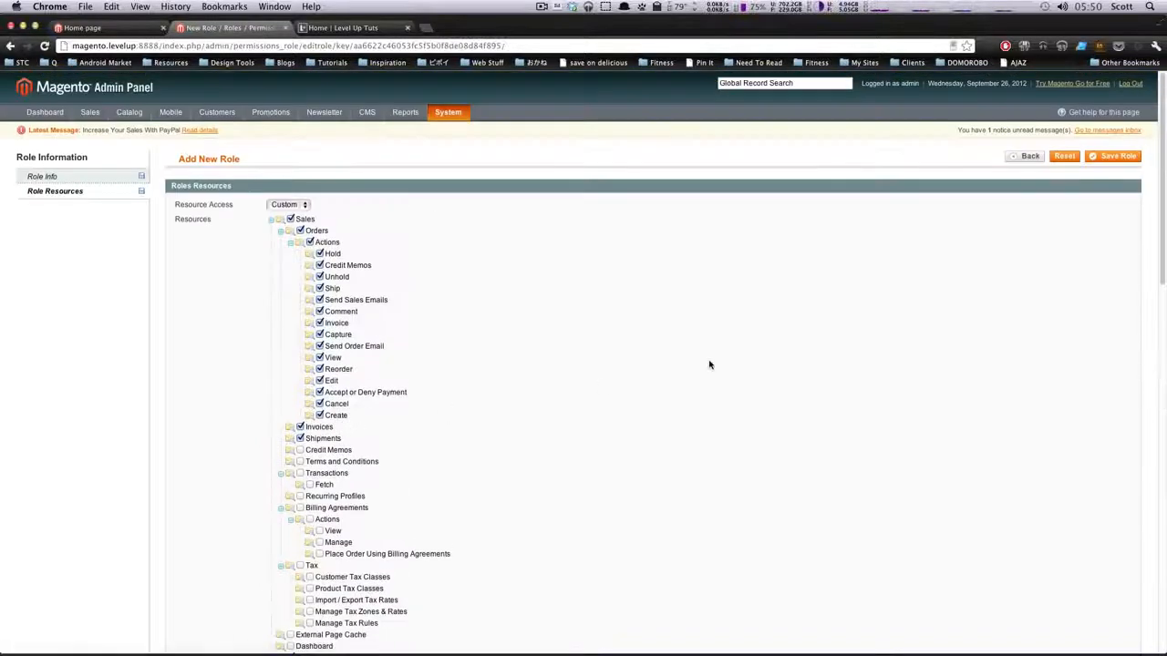
click(1115, 156)
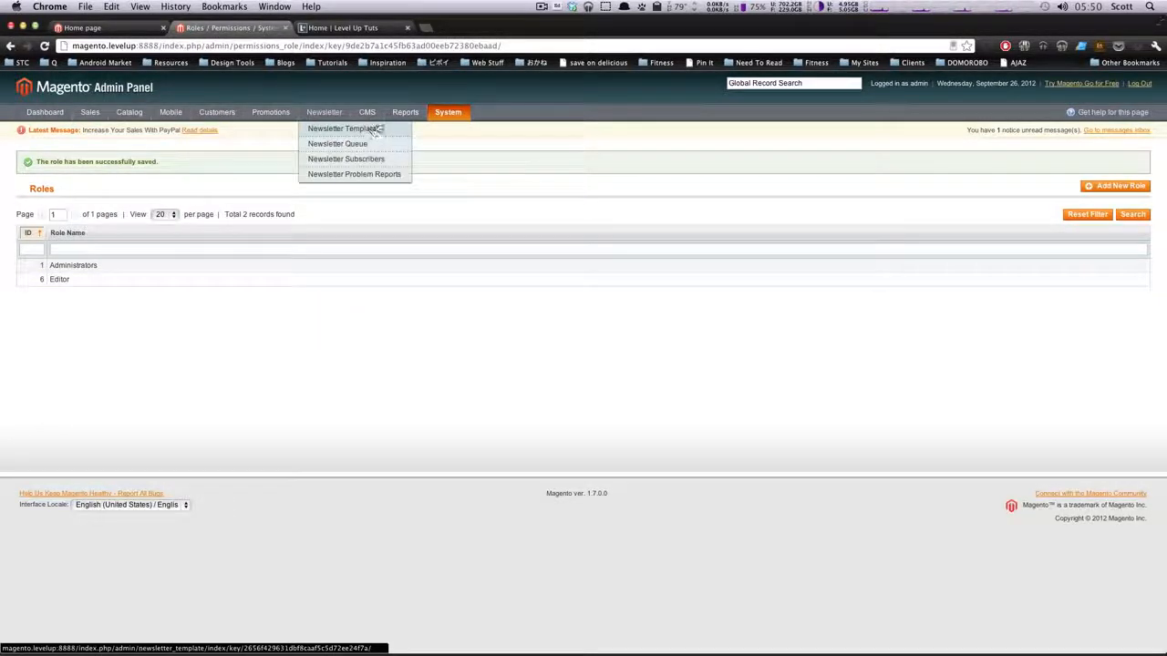
Open the admin Users list under Permissions and start a new user
mouse_move(448, 112)
mouse_move(447, 168)
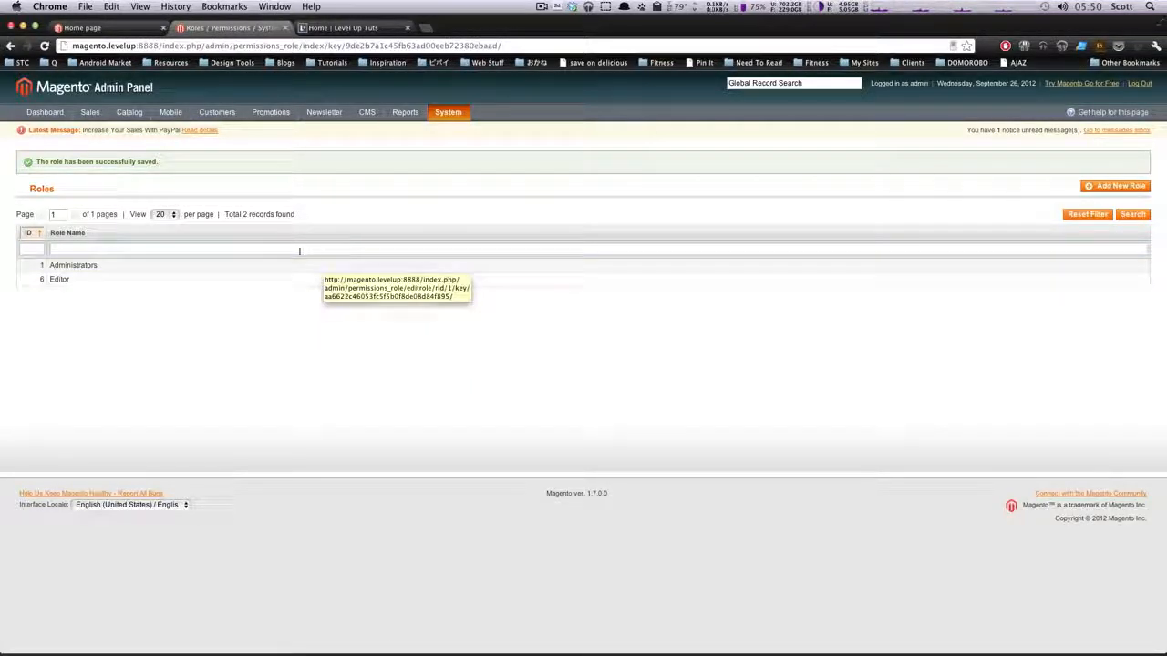
click(356, 265)
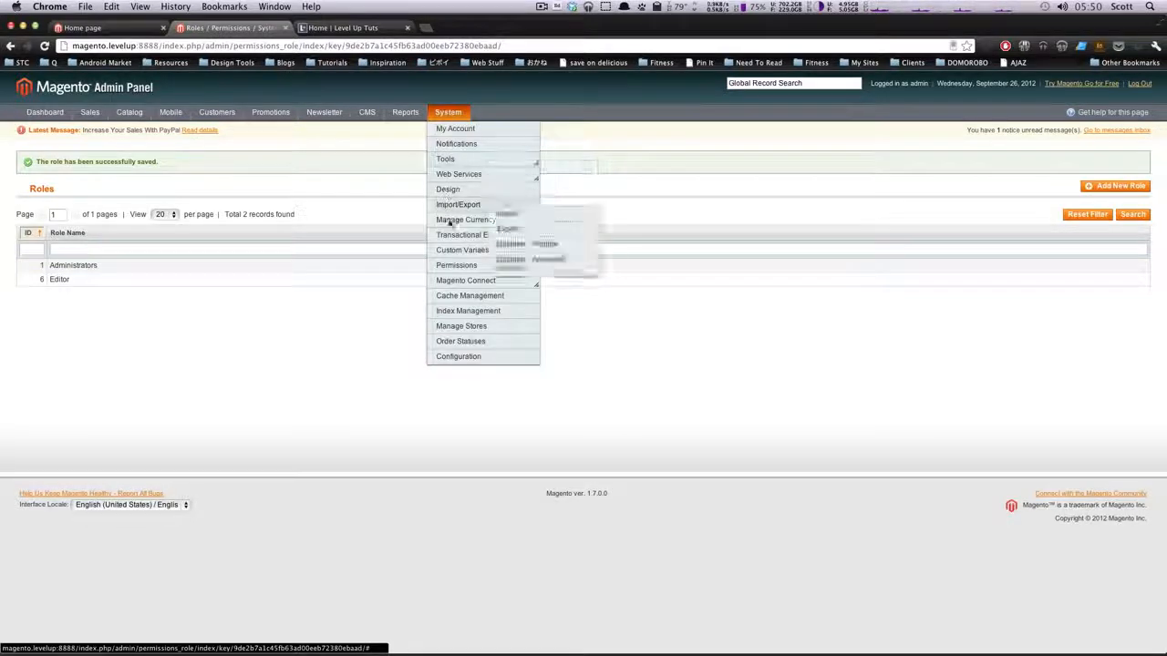
mouse_move(448, 265)
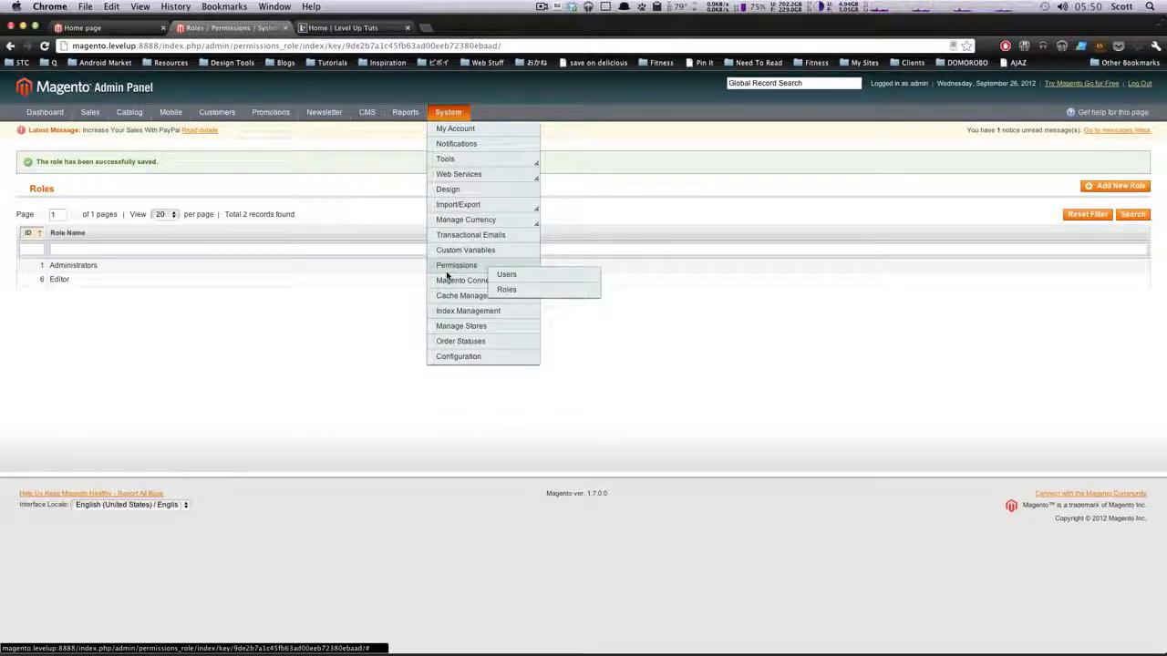
click(508, 274)
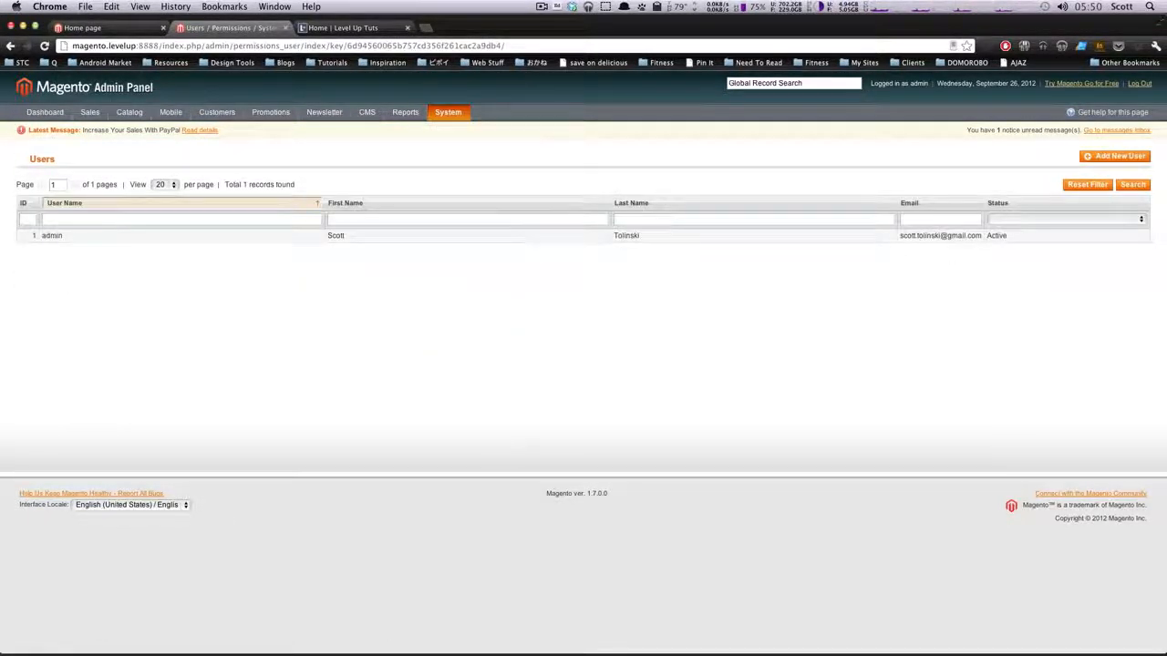
click(1112, 156)
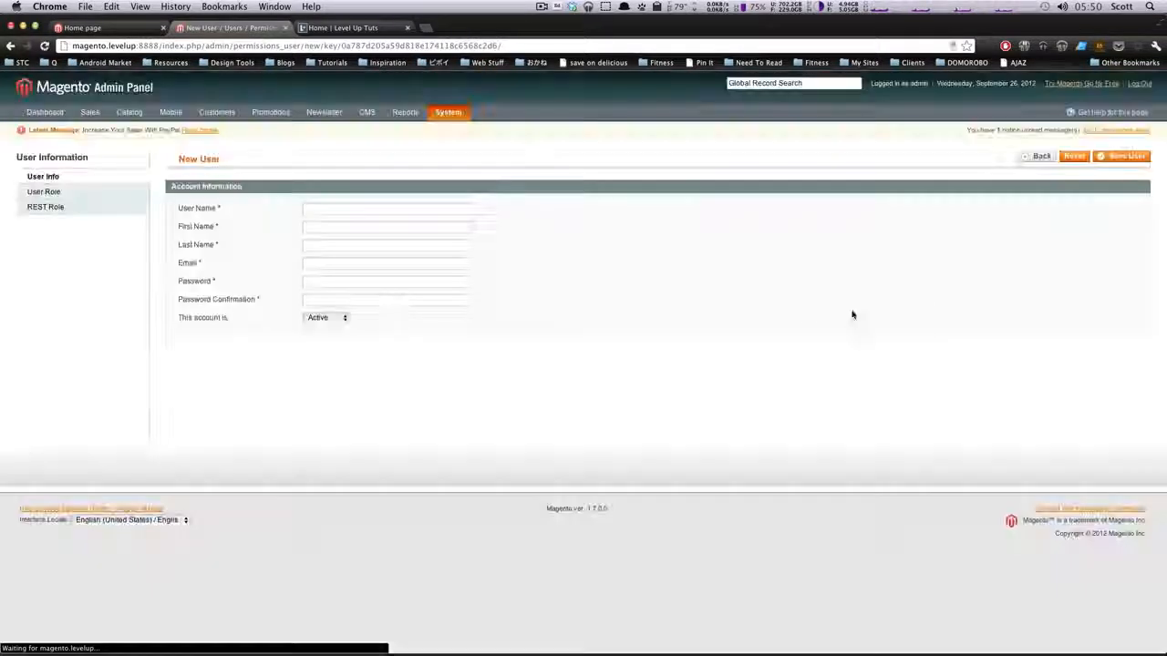
Fill in the new user's user name, first name and last name
click(337, 207)
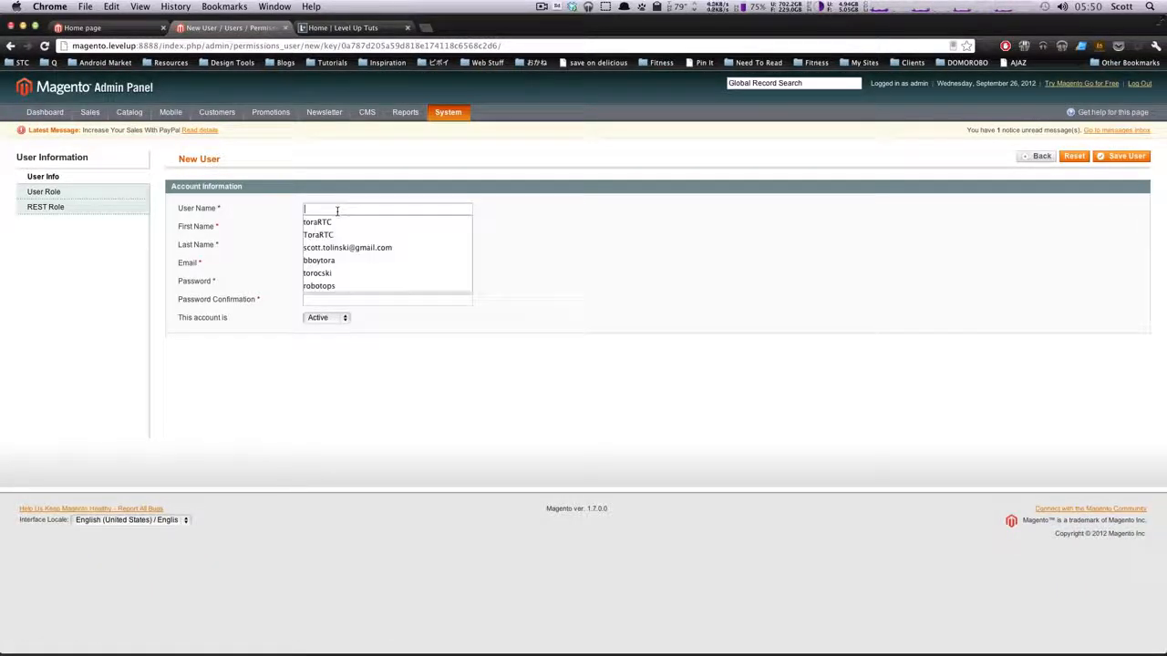
click(384, 196)
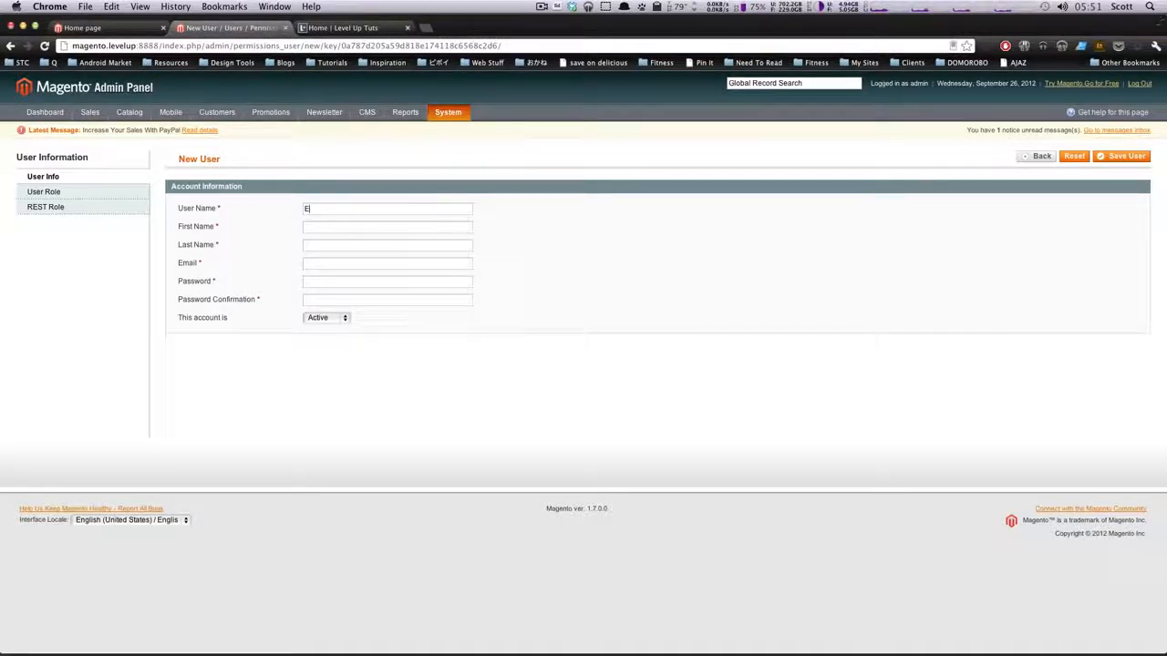
key(BackSpace)
key(BackSpace)
text(Tim)
key(Tab)
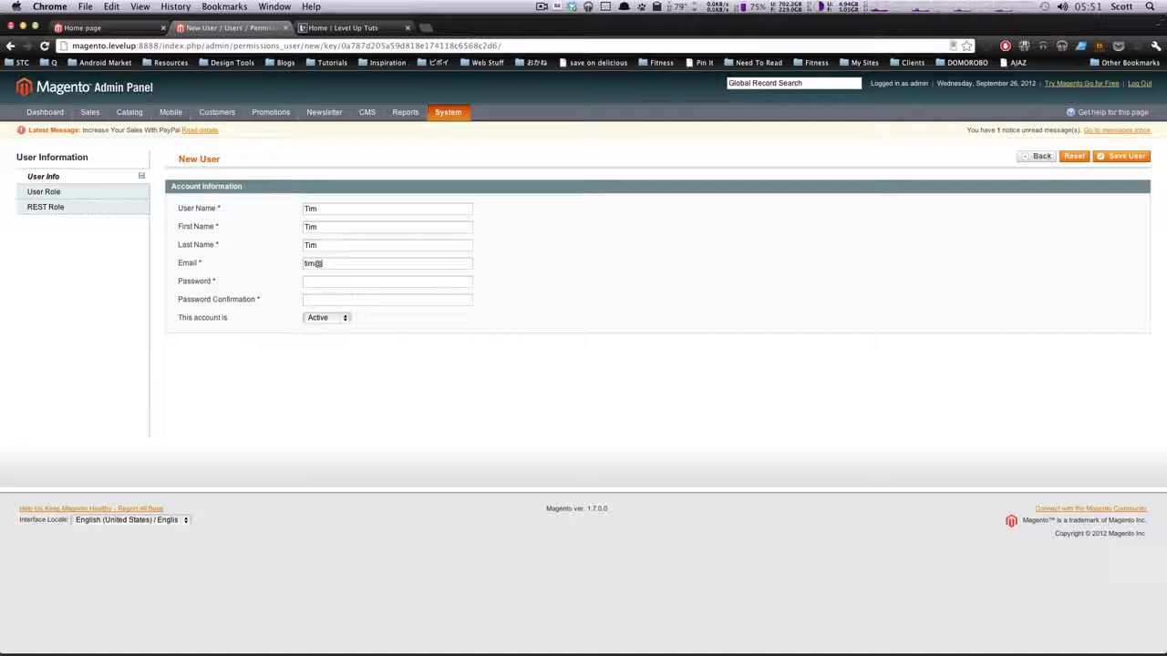
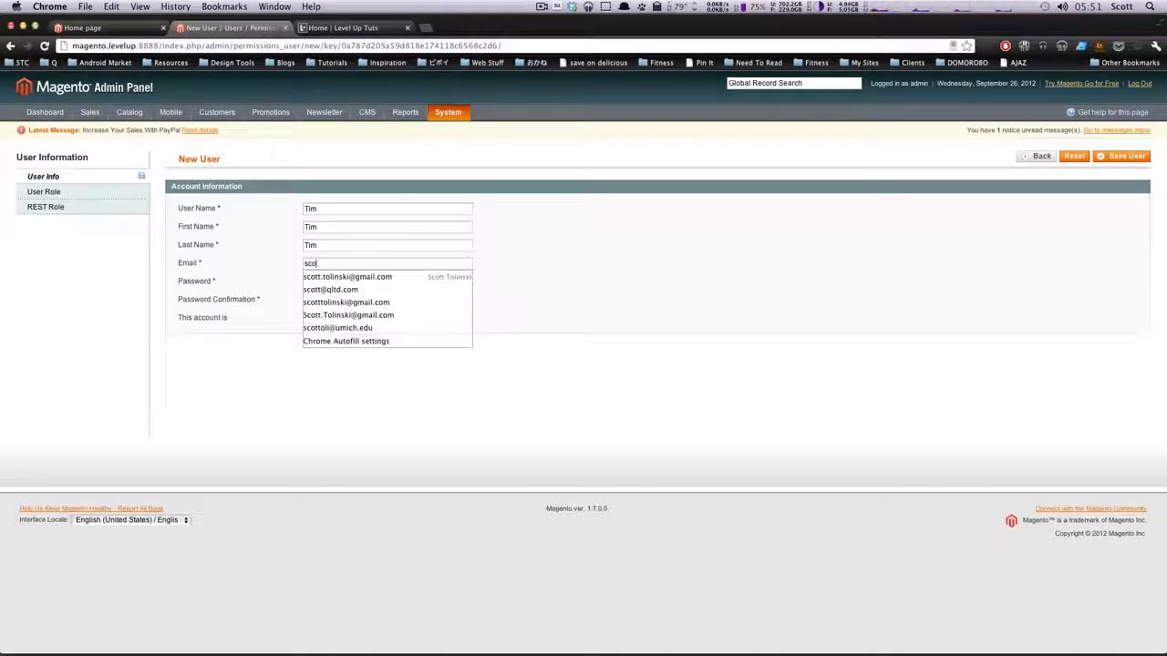
Fill in the new user's email address, password and password confirmation
key(Down)
key(Return)
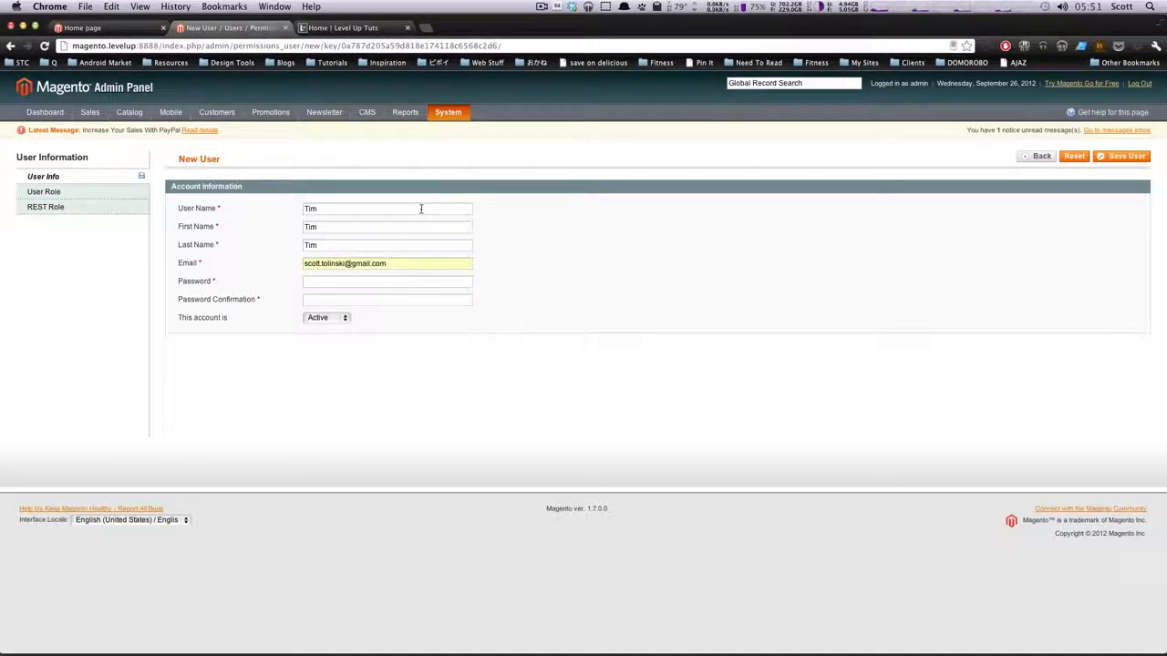
key(Tab)
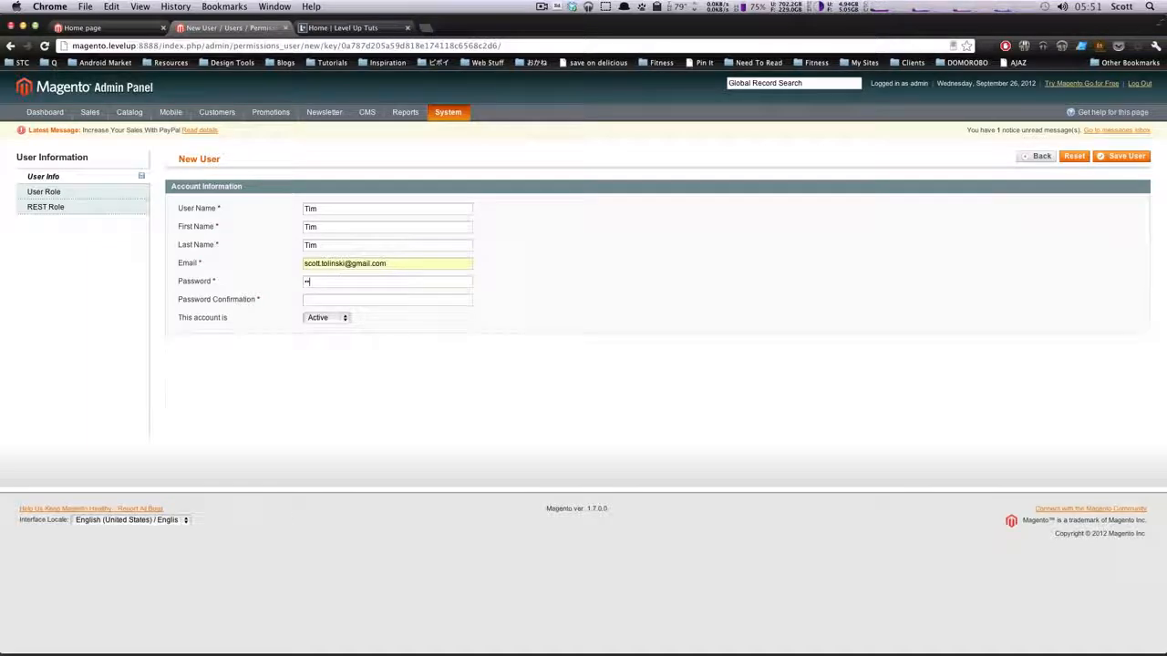
text(password)
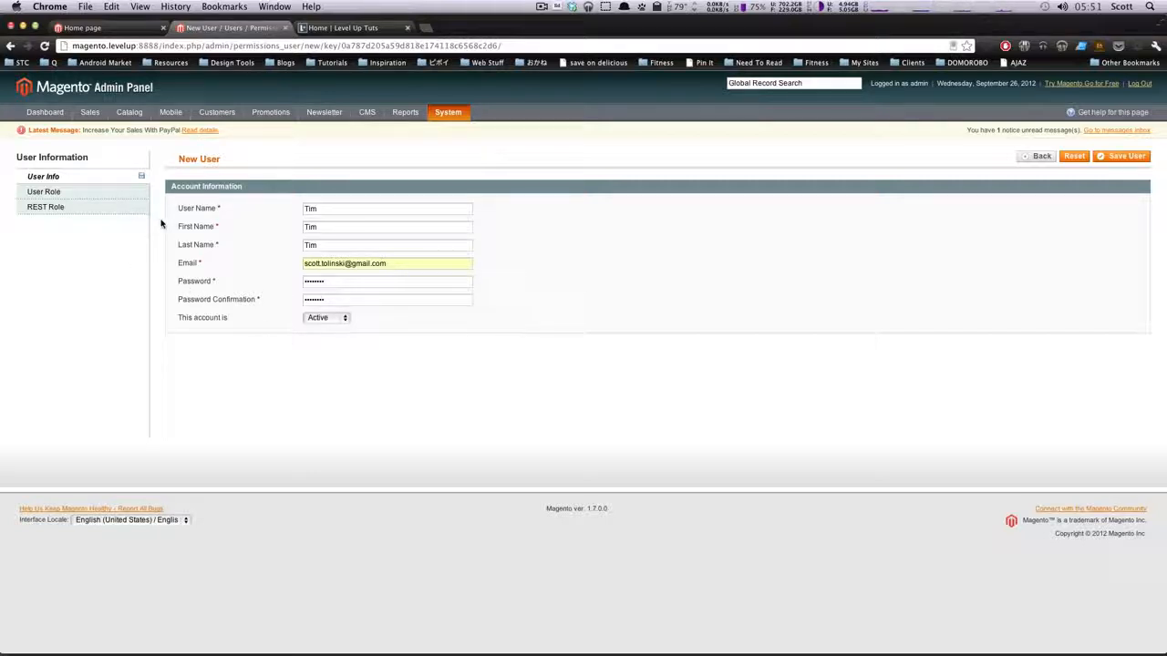
Assign the Editor role to the new user and try to save the account
click(124, 195)
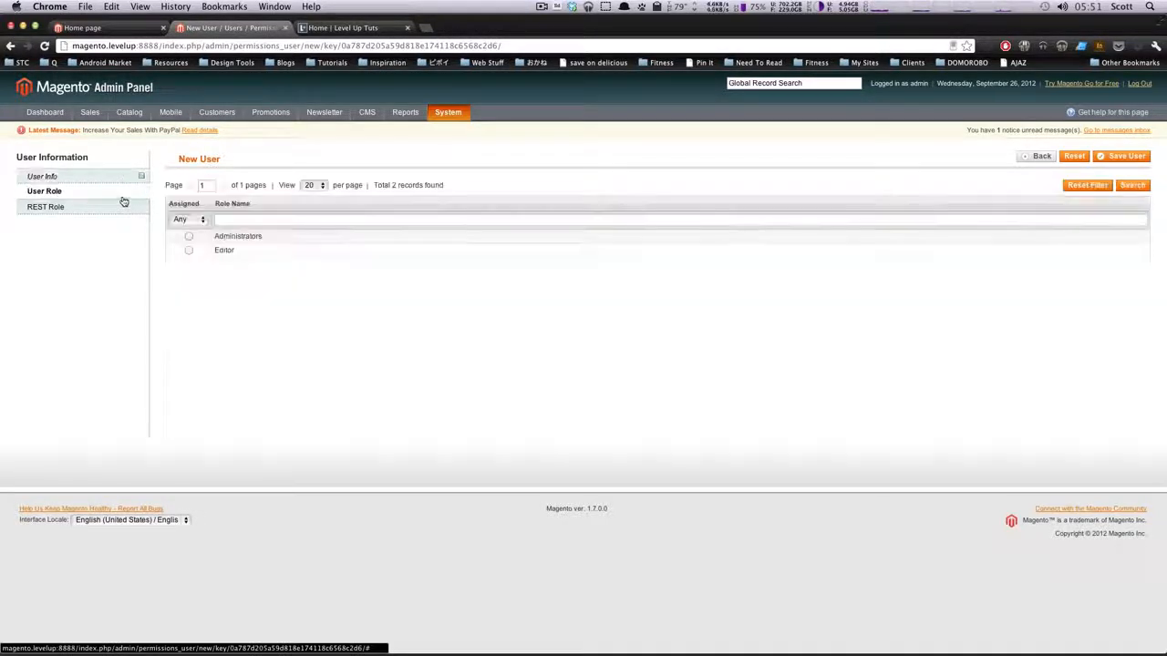
click(188, 251)
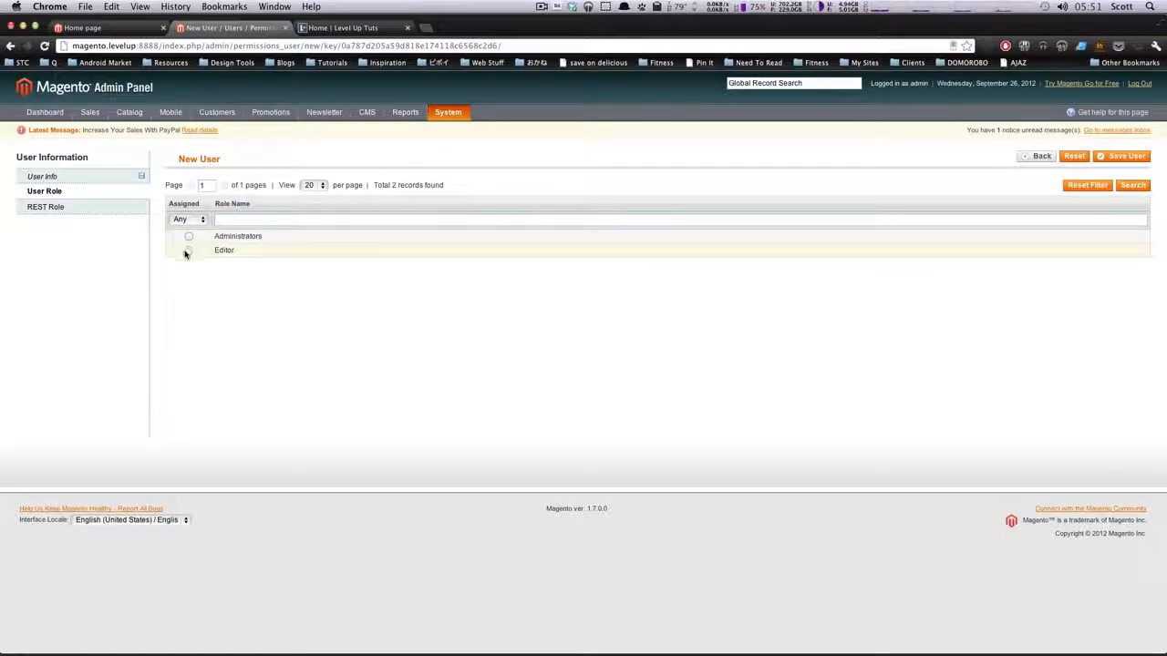
click(86, 206)
click(86, 177)
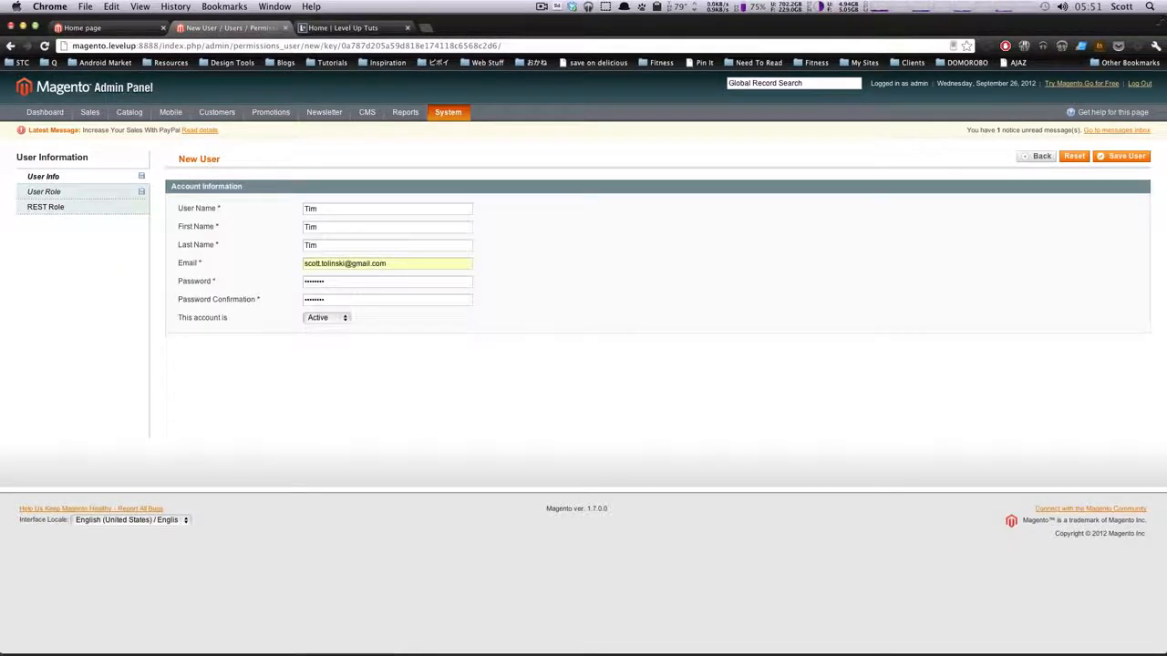
click(1106, 158)
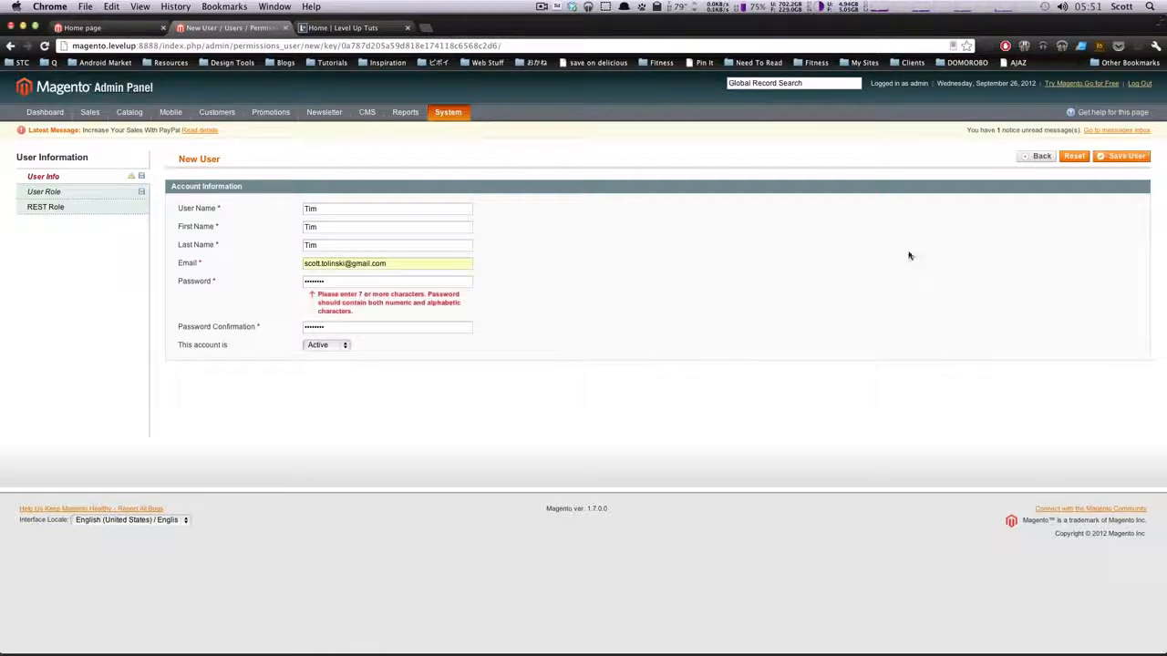
Append a digit to the password and password confirmation and try to save the user again
click(443, 284)
text(1)
key(Tab)
key(Right)
text(1)
click(1124, 156)
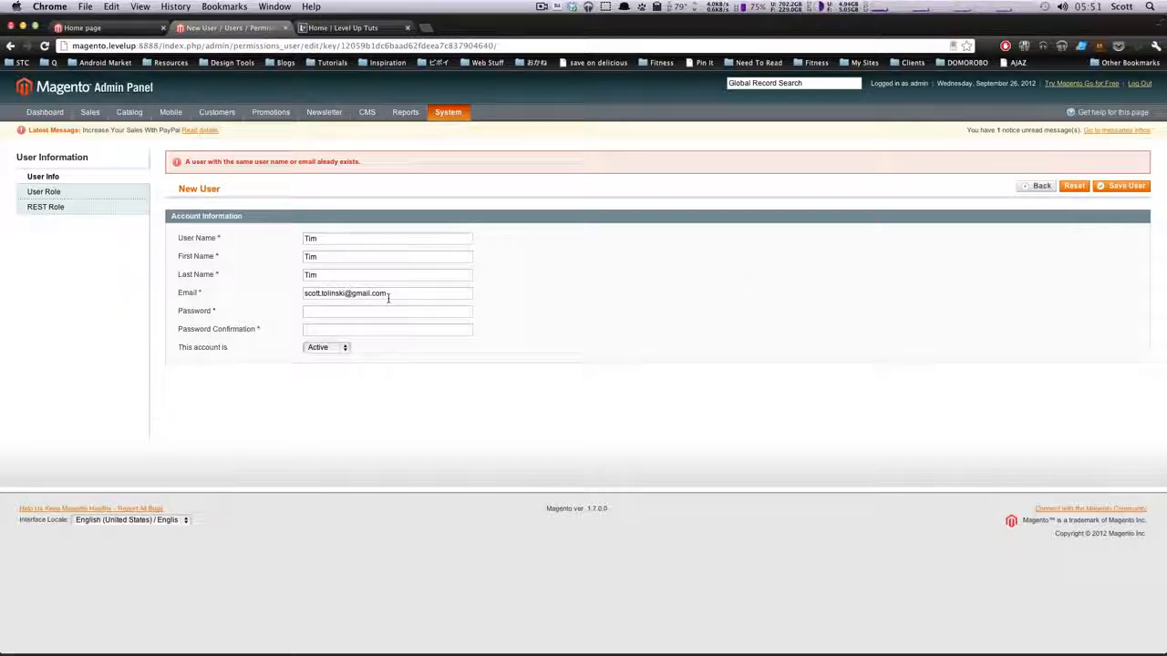
Replace the new user's email with a different address and start entering the password
drag(385, 294, 290, 293)
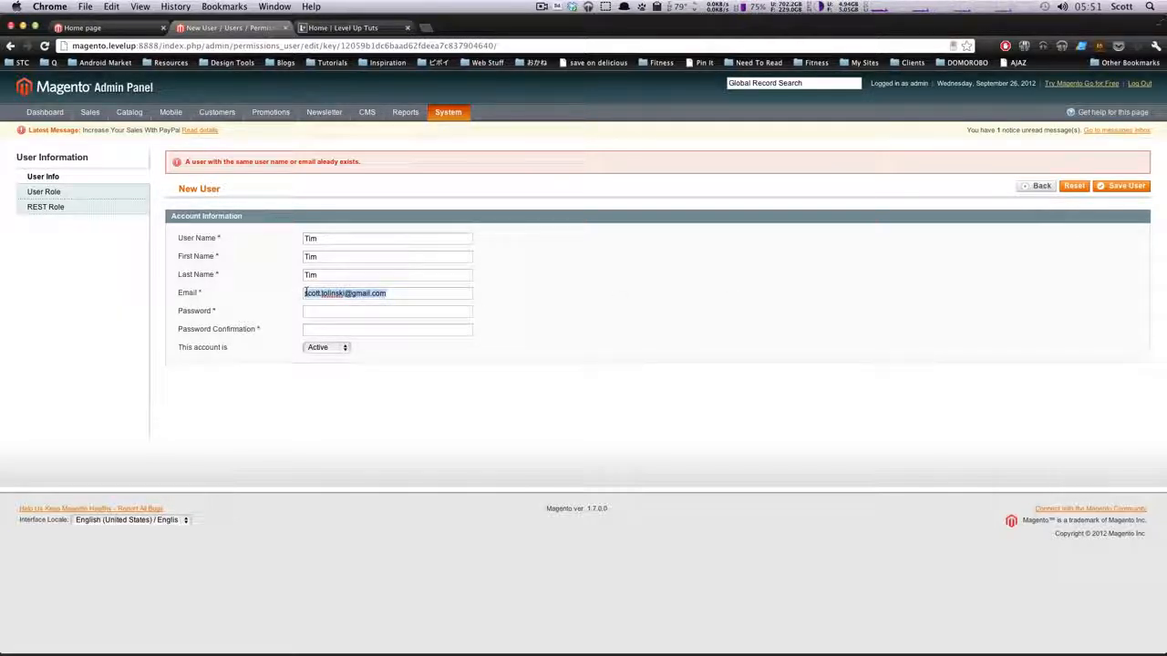
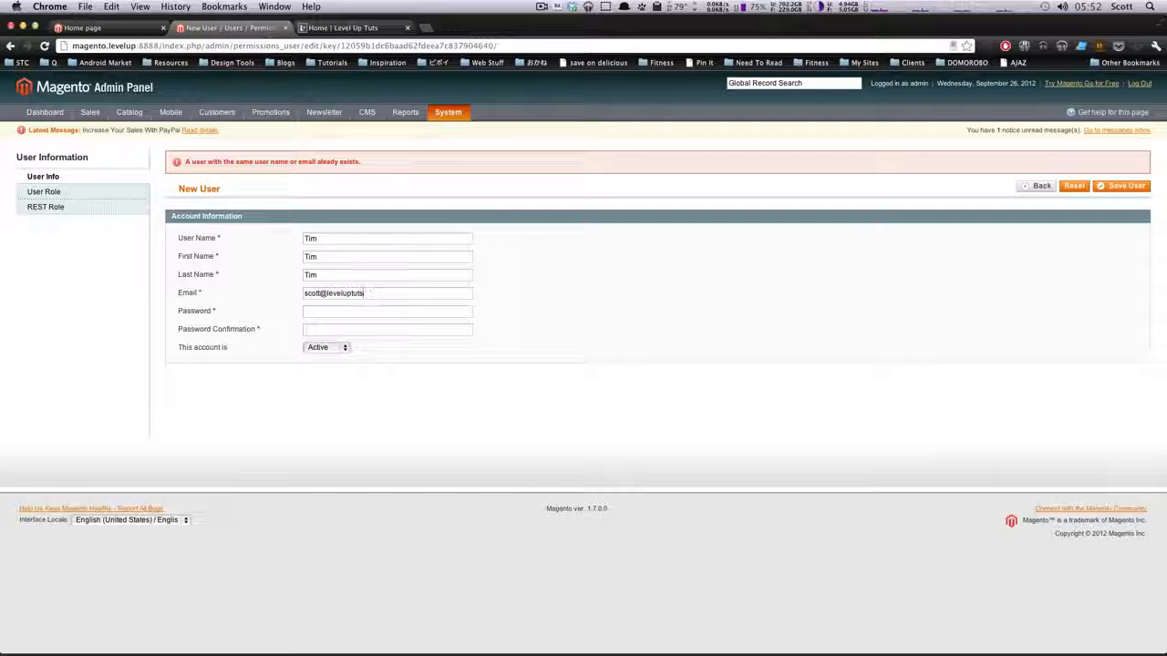
key(Tab)
text(••)
key(shift+Tab)
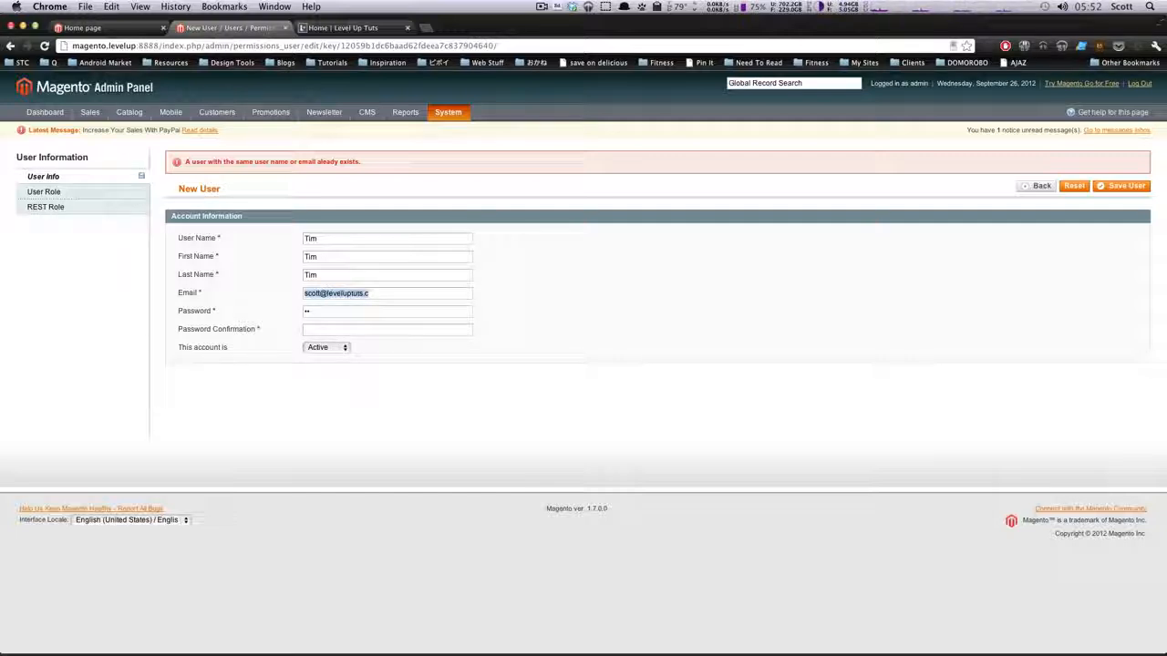
click(378, 293)
Enter the account password and its confirmation and save the new user
key(Tab)
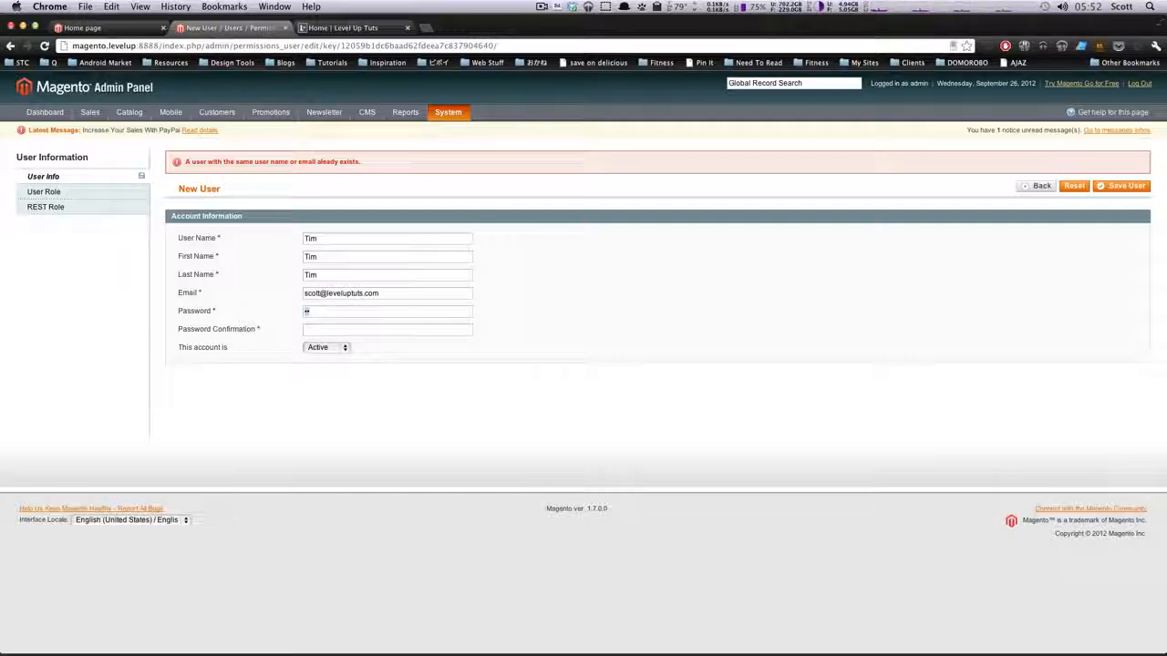
text(•••••••••••••)
click(1119, 187)
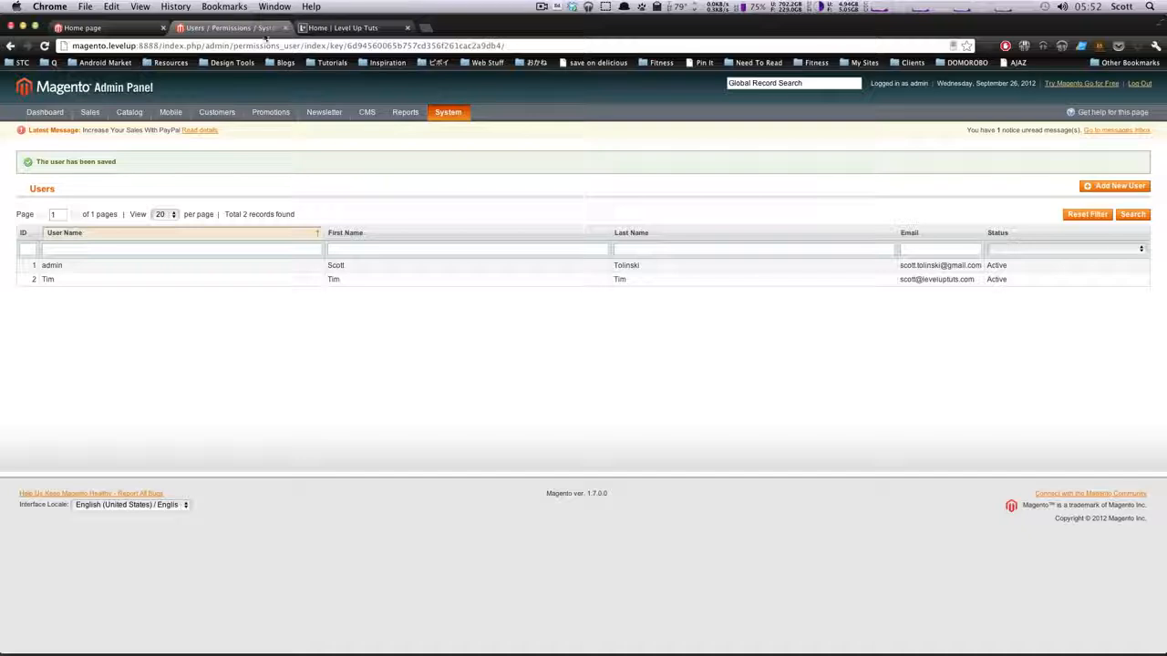
Open the admin login page at magento.levelup:8888/admin in a new incognito window
drag(160, 45, 73, 45)
key(super+c)
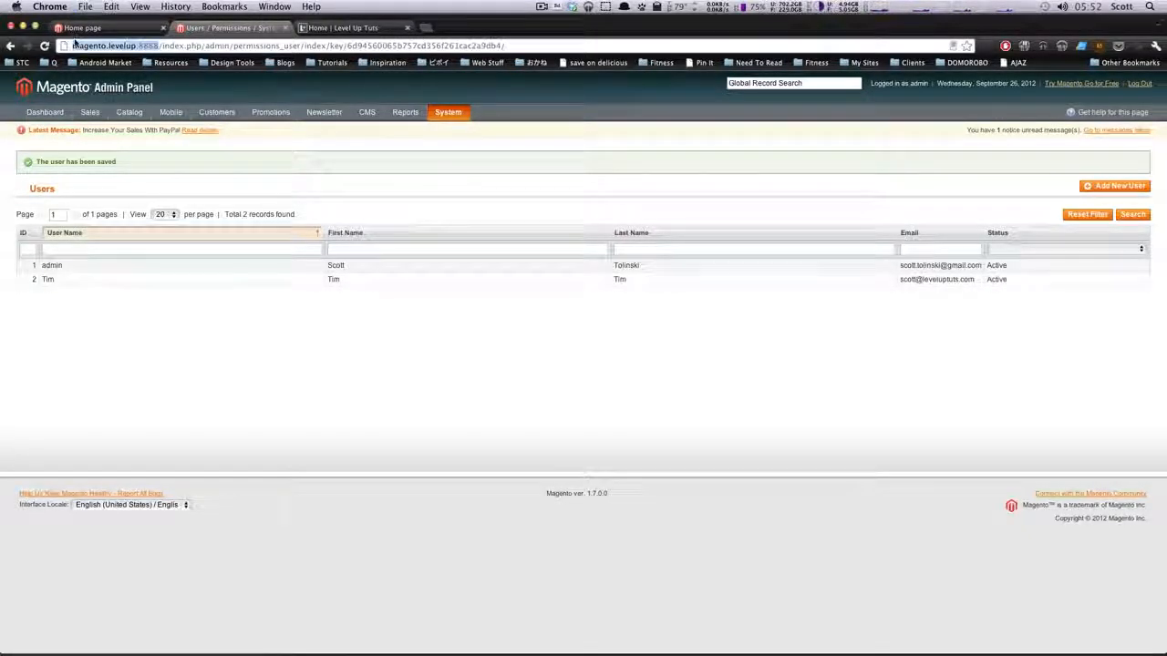
key(super+shift+n)
key(super+v)
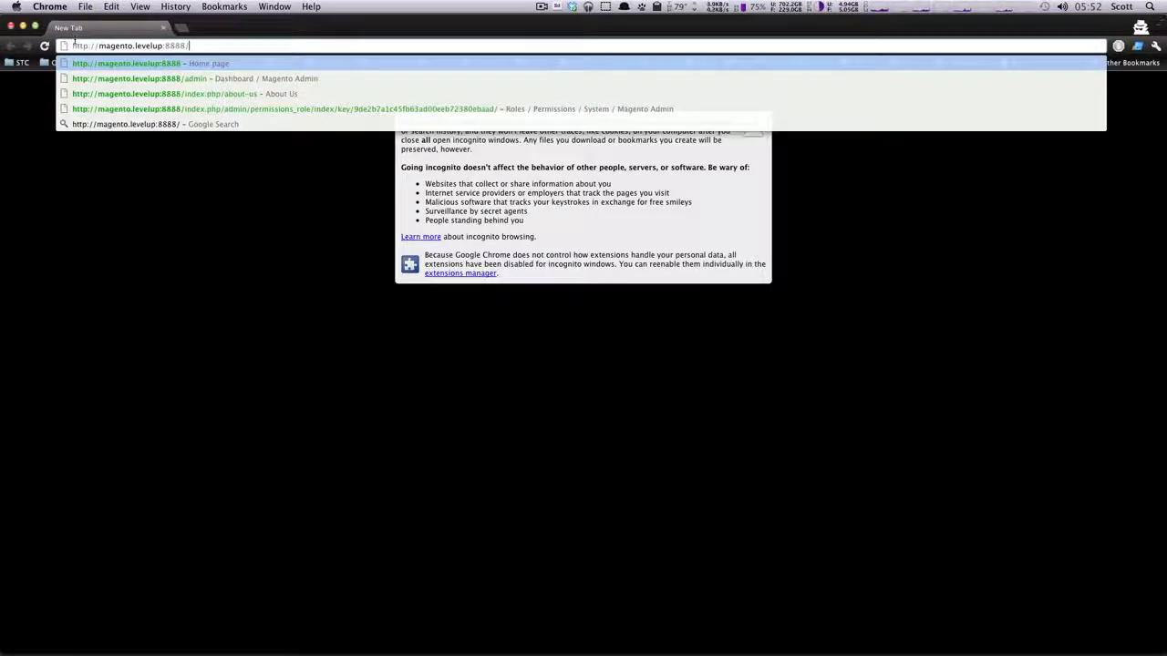
key(Return)
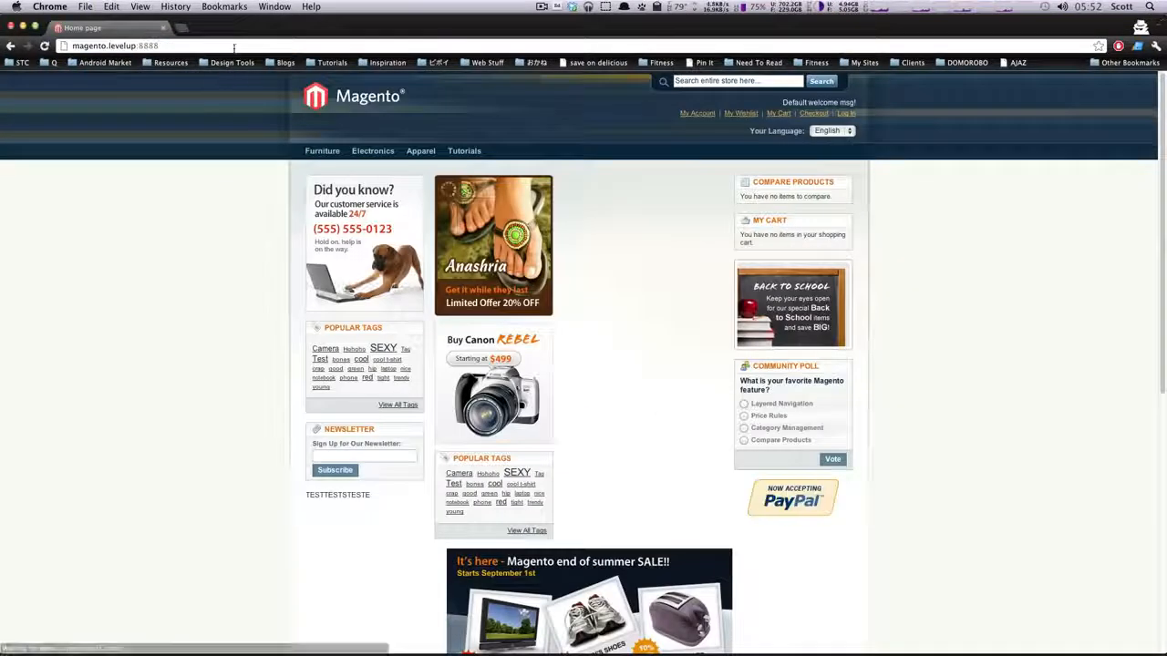
click(235, 48)
key(Right)
text(/a)
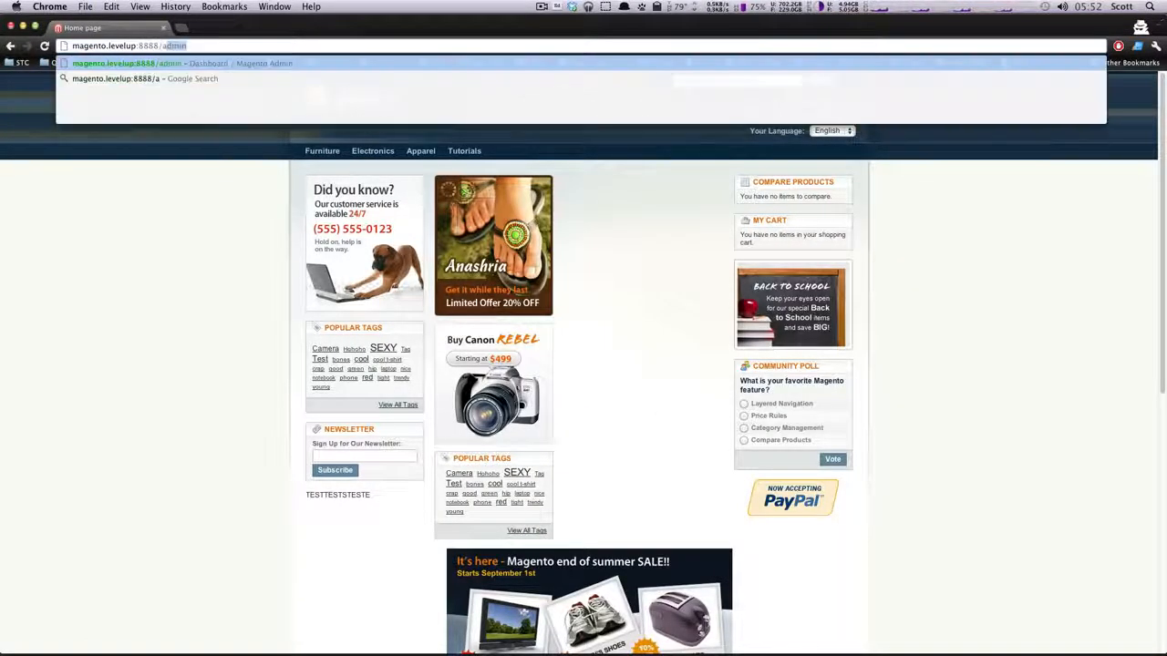
key(Return)
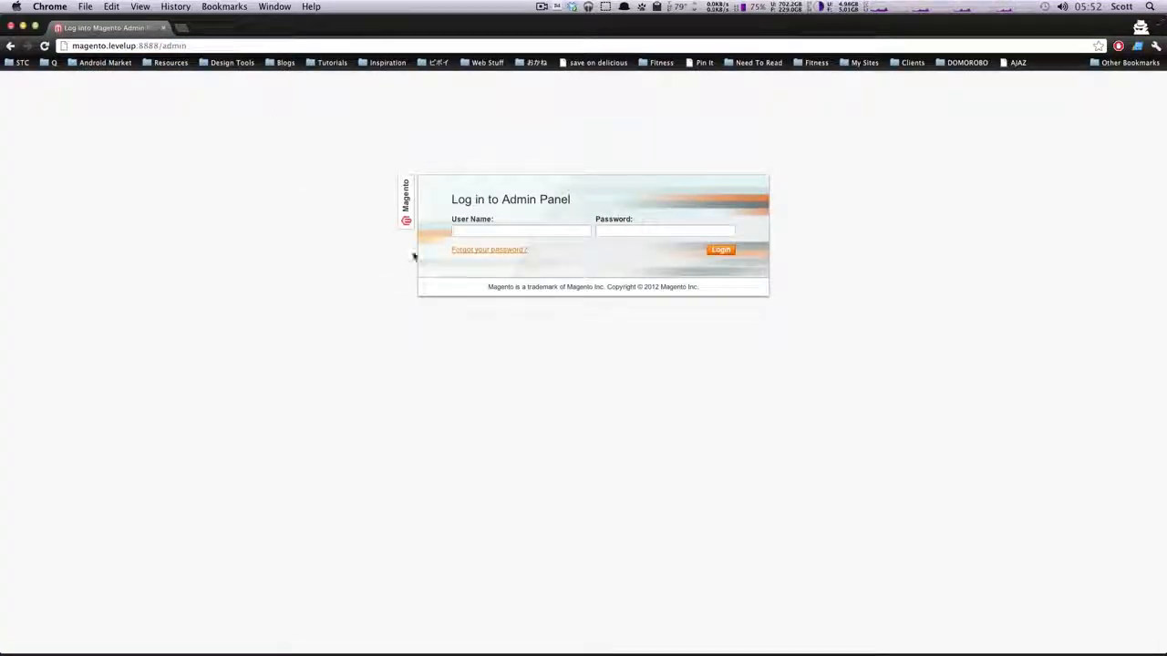
Log in to the Admin Panel with the new user's user name and password and dismiss the incoming message
click(477, 232)
click(495, 200)
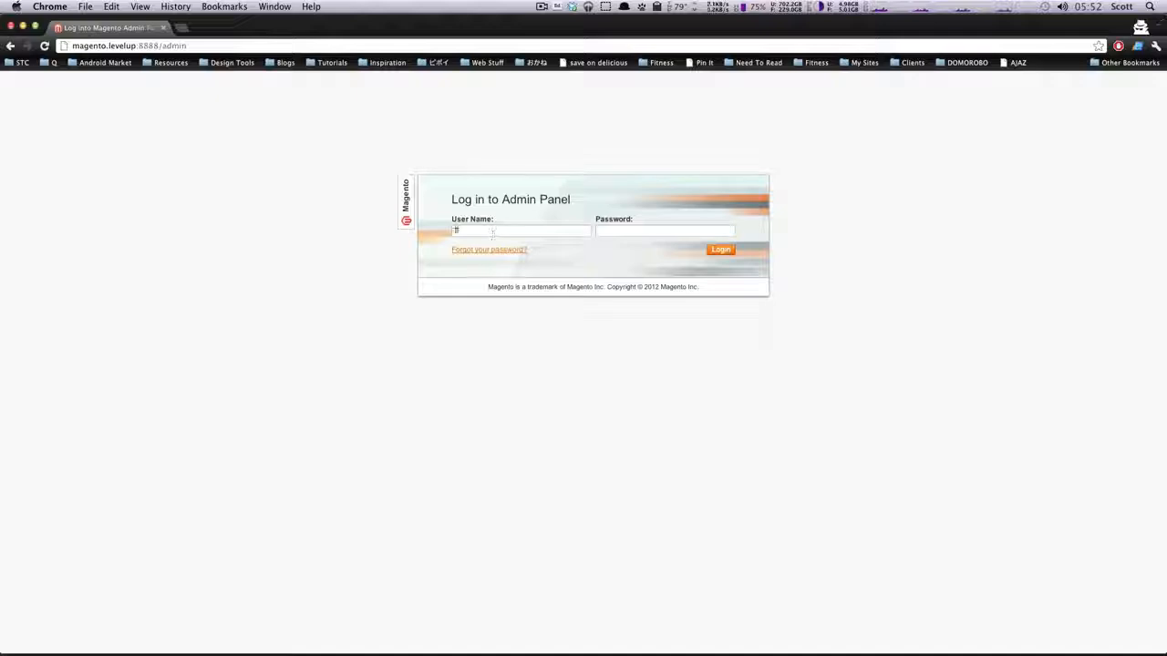
text(T)
text(s)
key(Return)
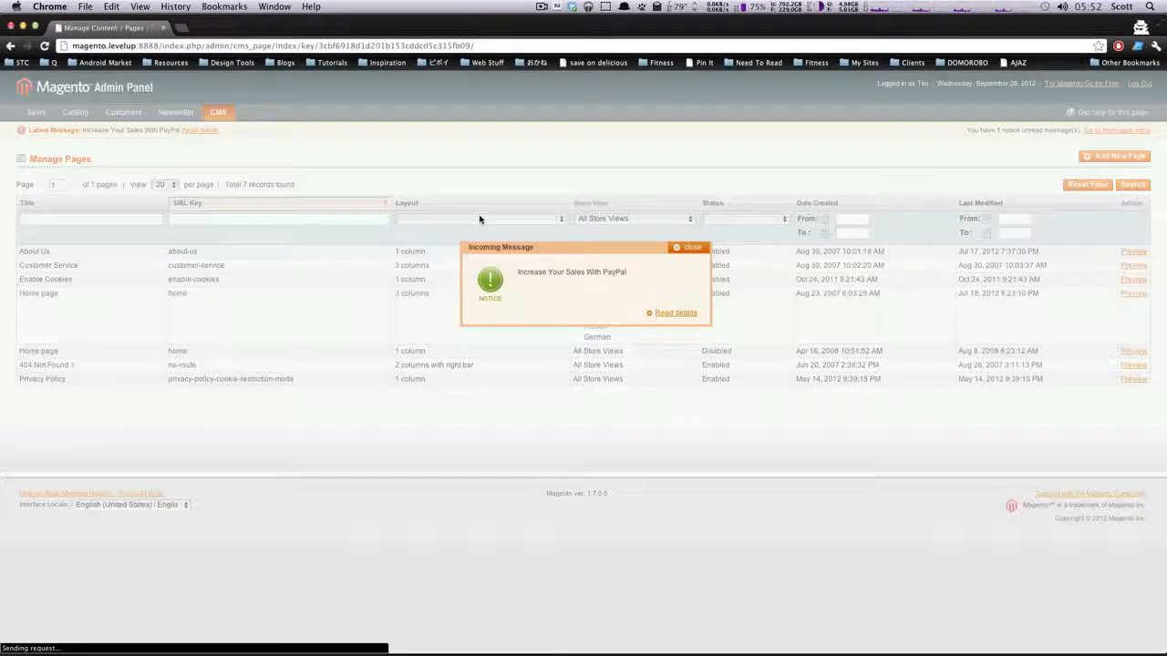
click(693, 250)
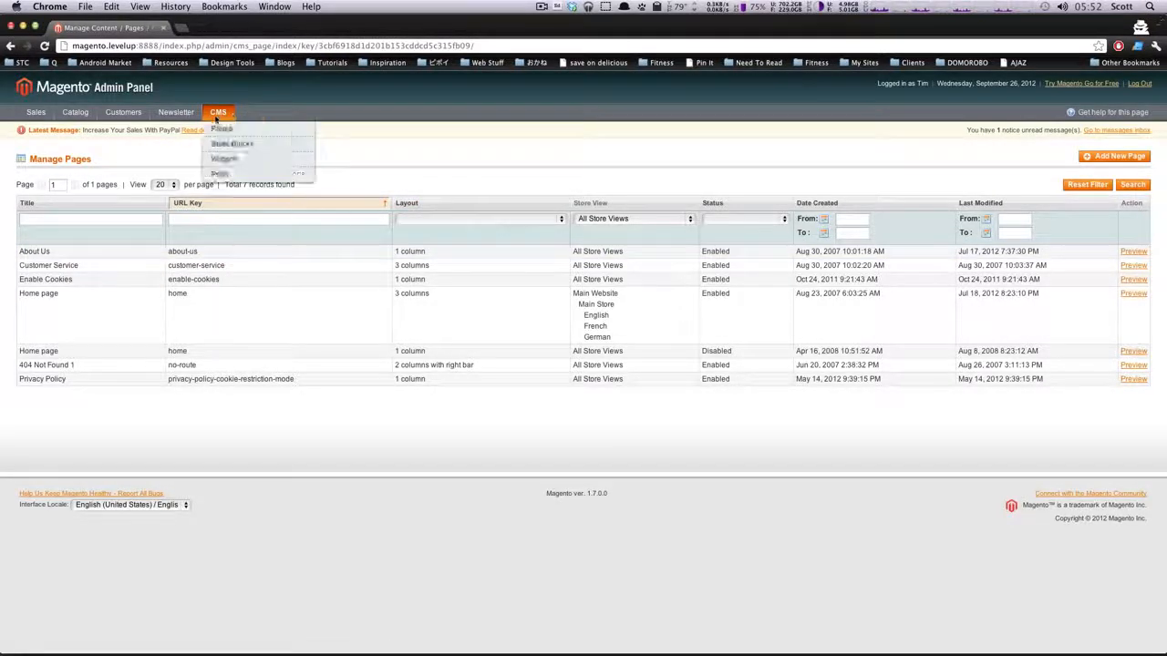
Check the CMS, Customers and Sales entries available to the restricted user and open the Sales orders list
mouse_move(220, 115)
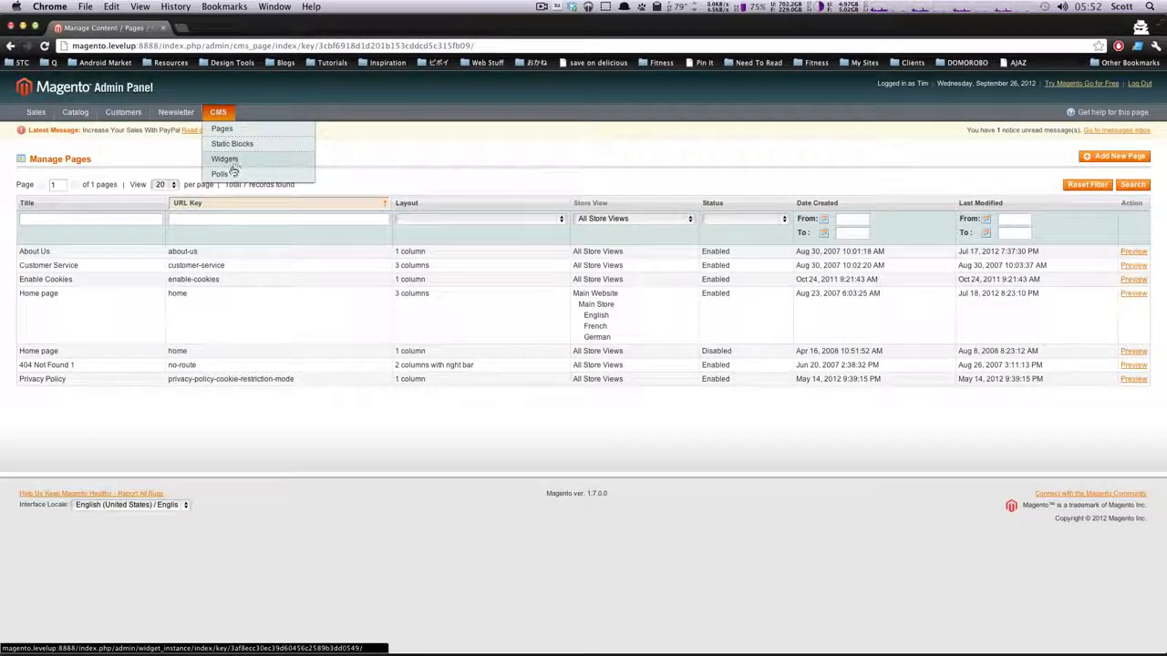
mouse_move(125, 120)
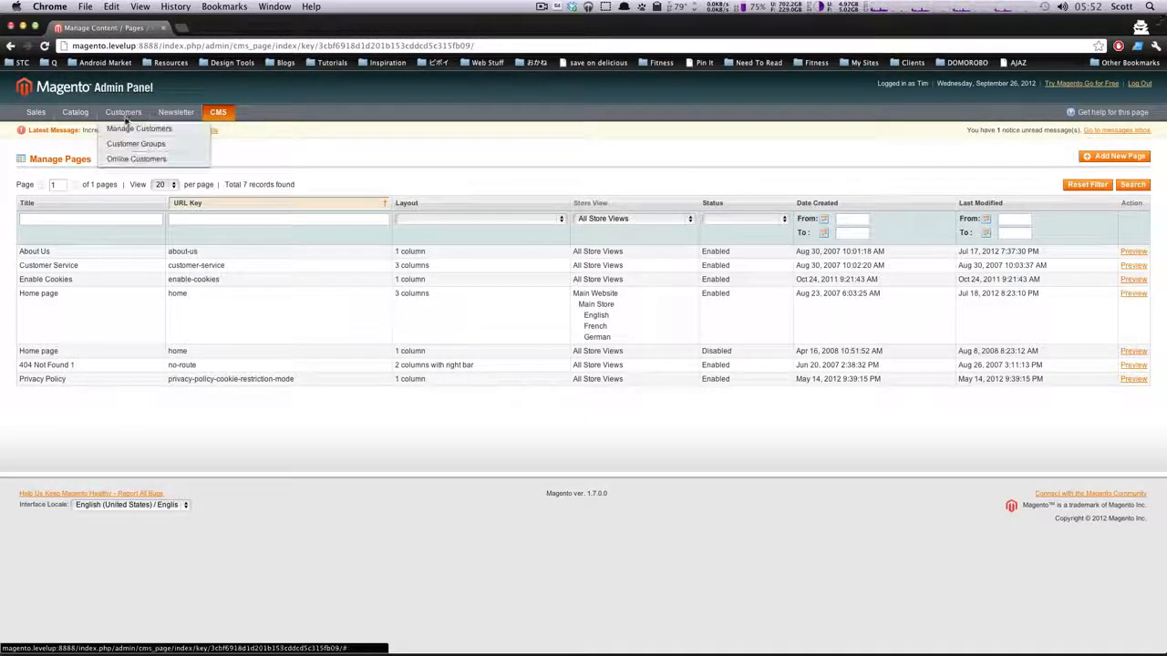
mouse_move(89, 131)
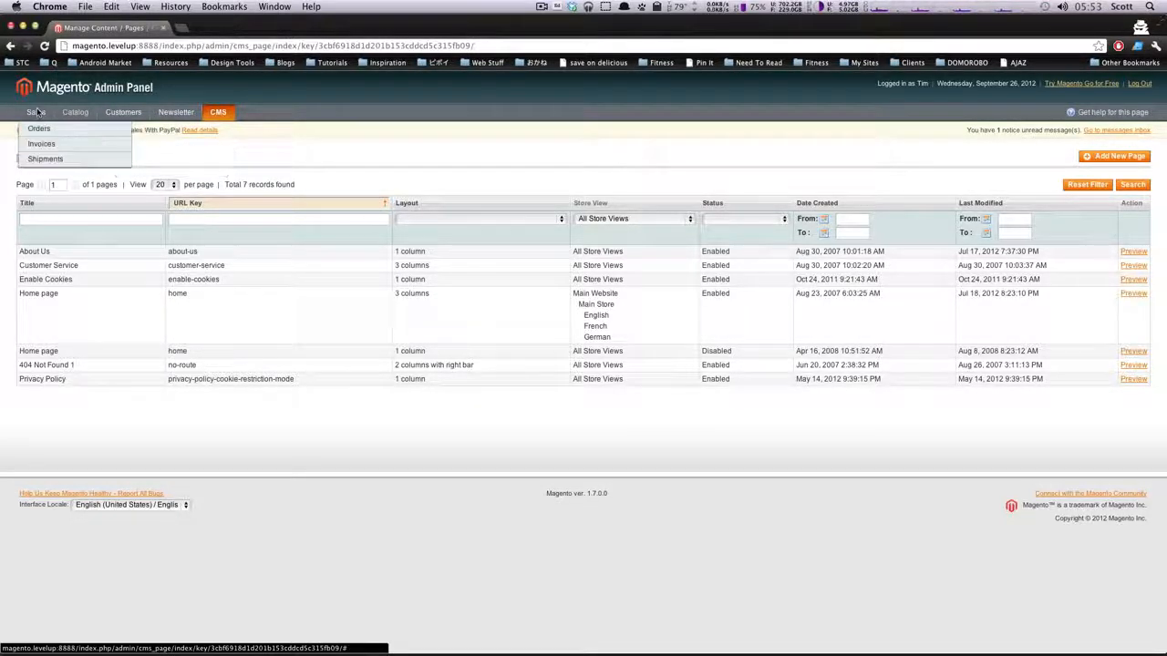
click(42, 133)
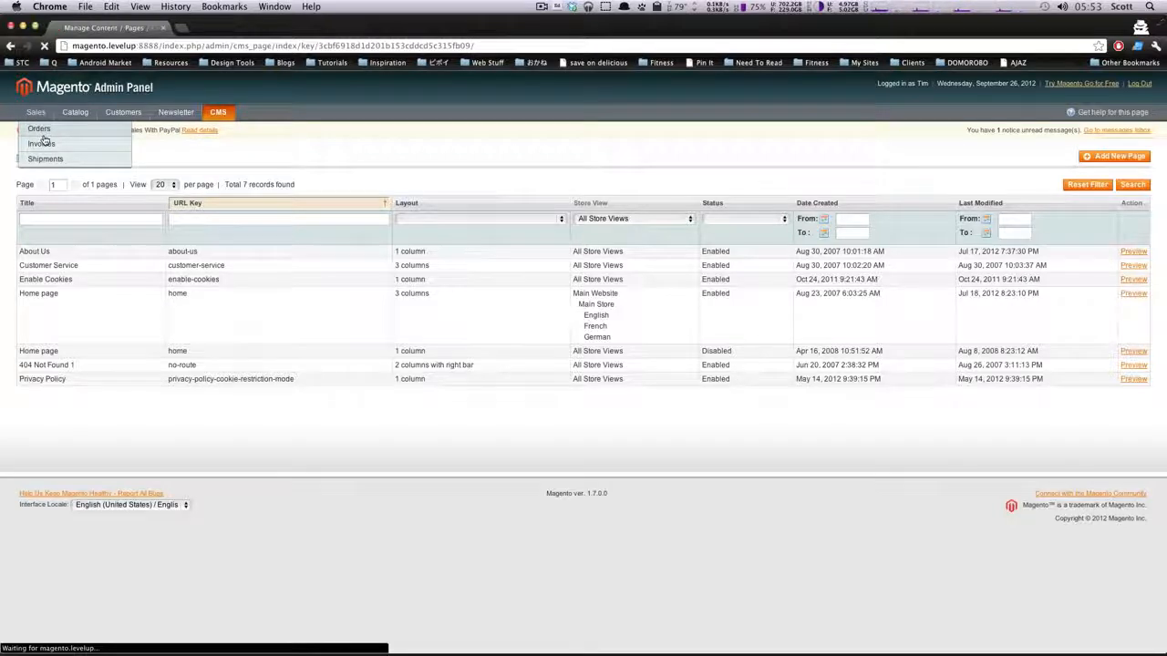
Open an order from the list to review its details and return to the CMS Manage Pages list
click(640, 291)
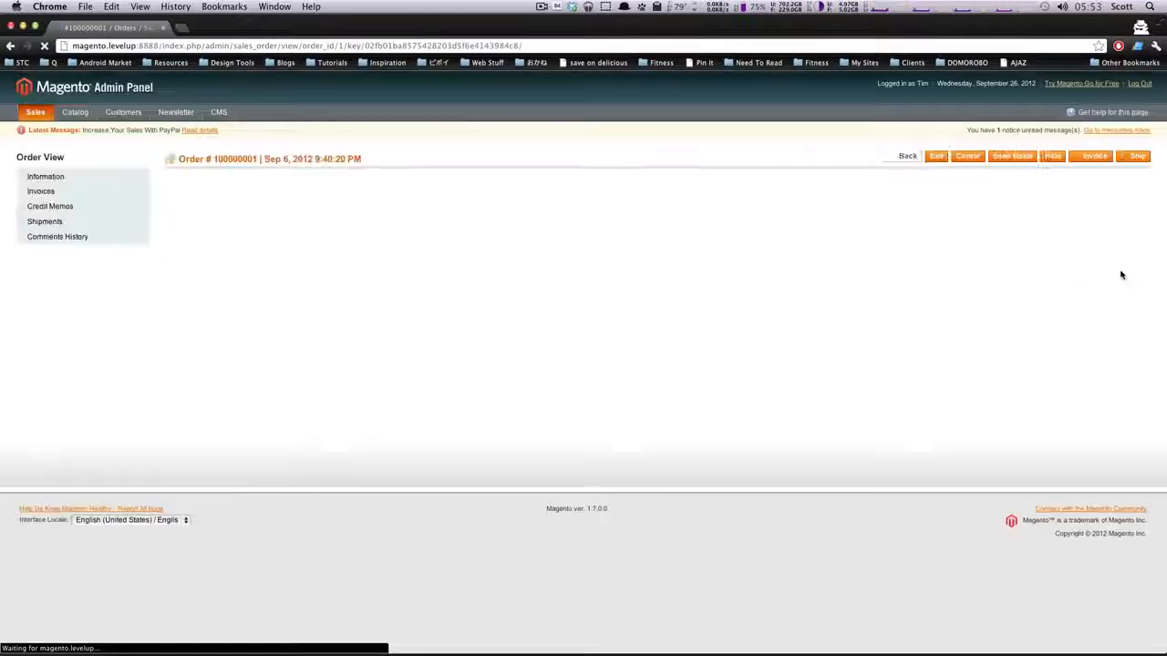
scroll(576, 394, down, 4)
scroll(578, 396, up, 4)
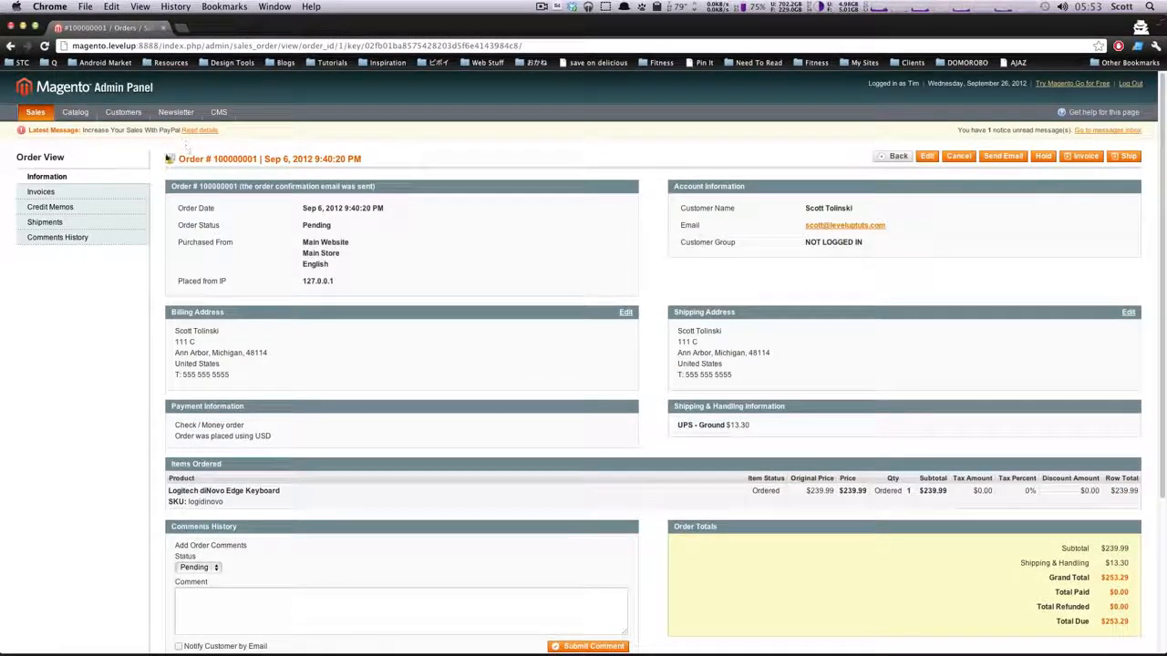
click(219, 112)
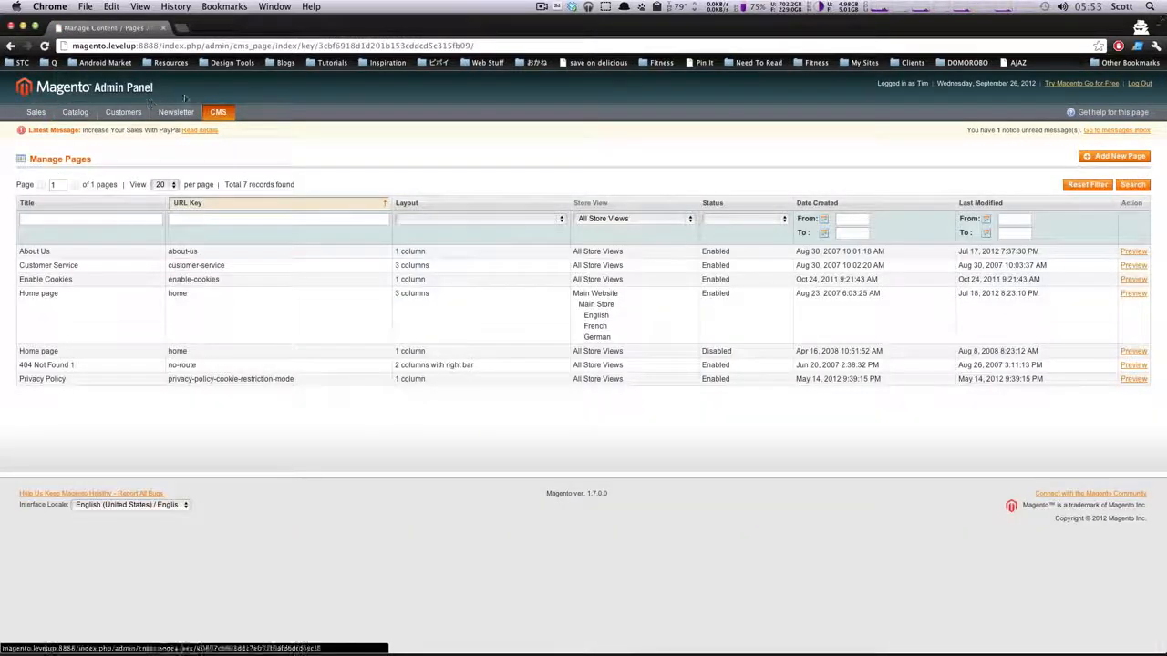